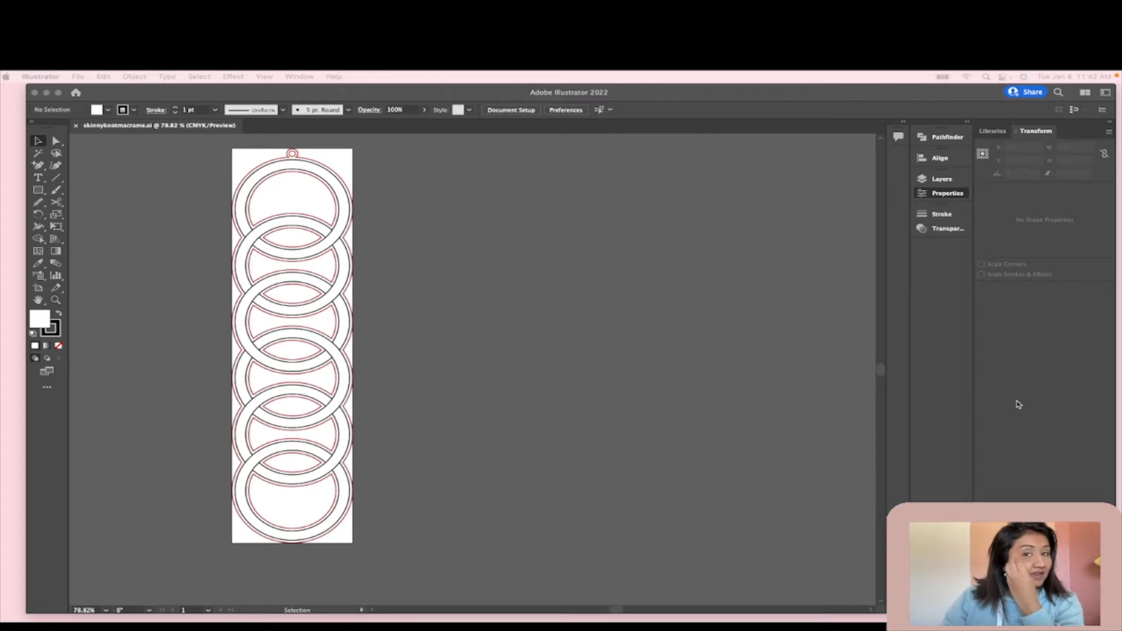
# Draw a circle about 1.73 in in diameter on the empty canvas beside the existing interlocking-ring artwork.
pyautogui.scroll(1, 642, 334)
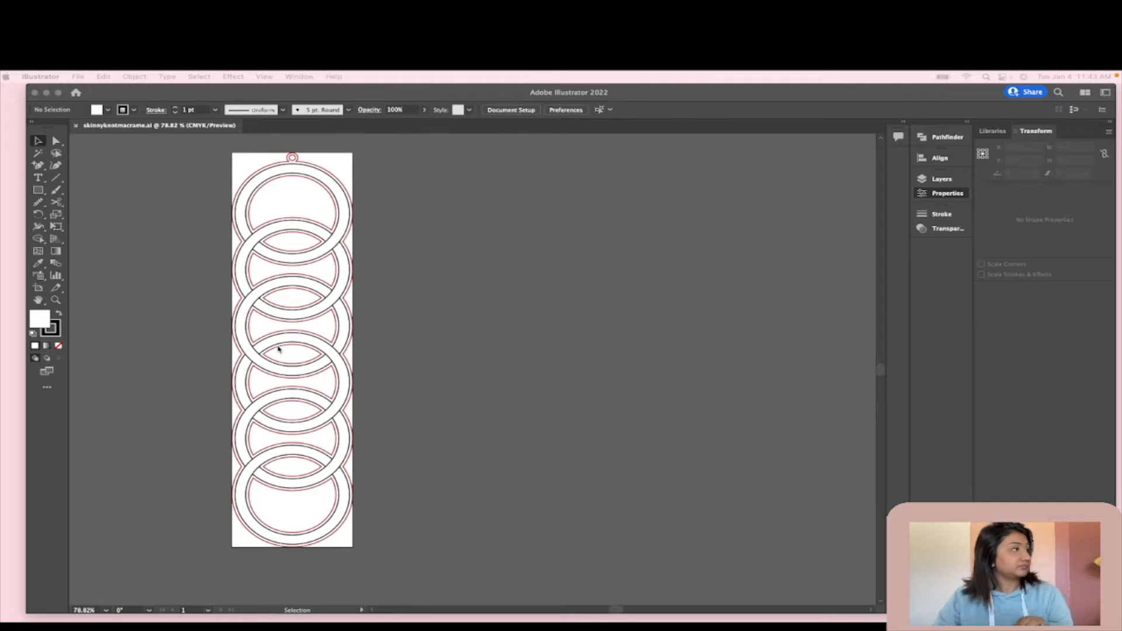
pyautogui.click(38, 192)
pyautogui.moveTo(37, 191); pyautogui.dragTo(116, 214)
pyautogui.hscroll(1, 431, 226)
pyautogui.scroll(2, 431, 226)
pyautogui.hscroll(2, 431, 226)
pyautogui.moveTo(430, 180); pyautogui.dragTo(531, 266)
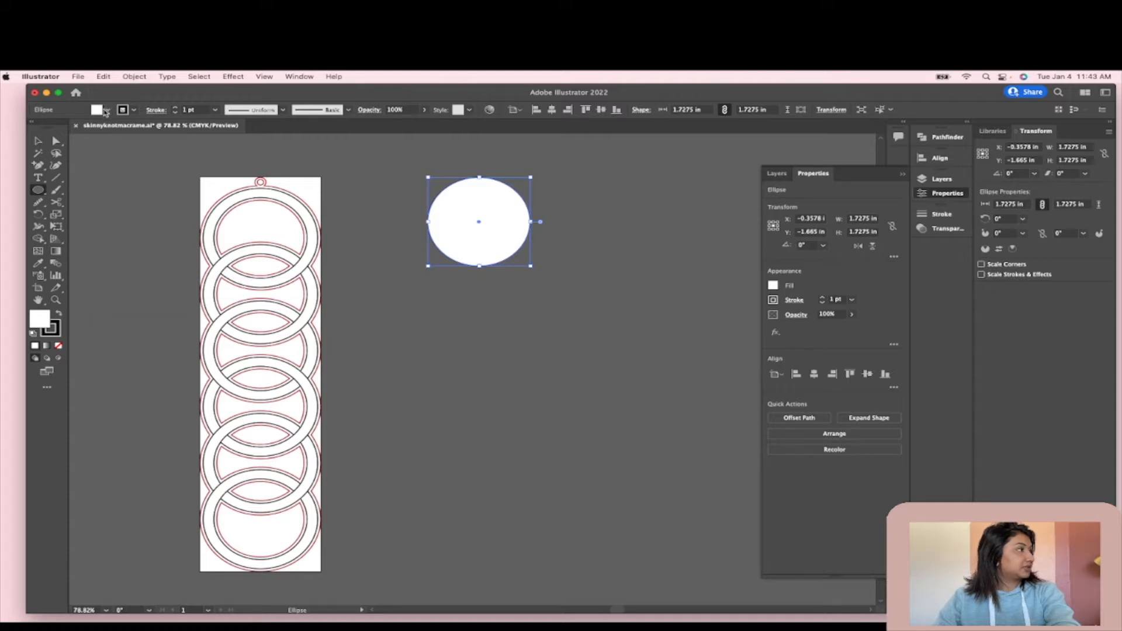
# Remove the new circle's fill so only its 1 pt outline is kept.
pyautogui.click(106, 112)
pyautogui.click(6, 127)
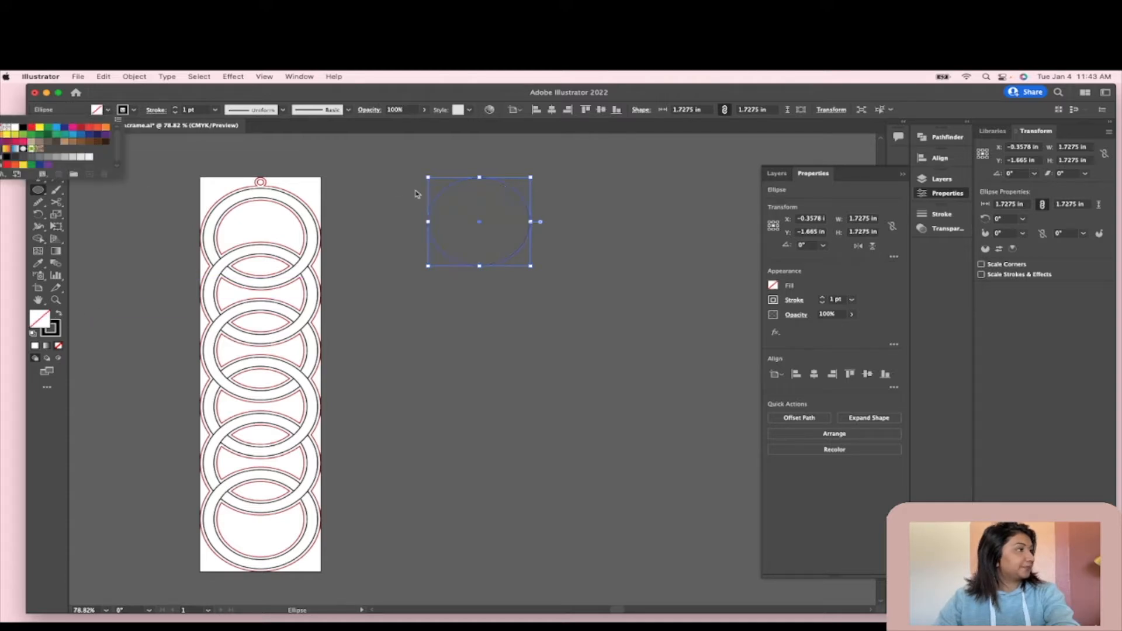
pyautogui.click(114, 222)
# Make five copies of the circle and place them below the original in a rough vertical column of overlapping circles.
pyautogui.click(38, 141)
pyautogui.press('super+v')
pyautogui.moveTo(475, 373); pyautogui.dragTo(481, 530)
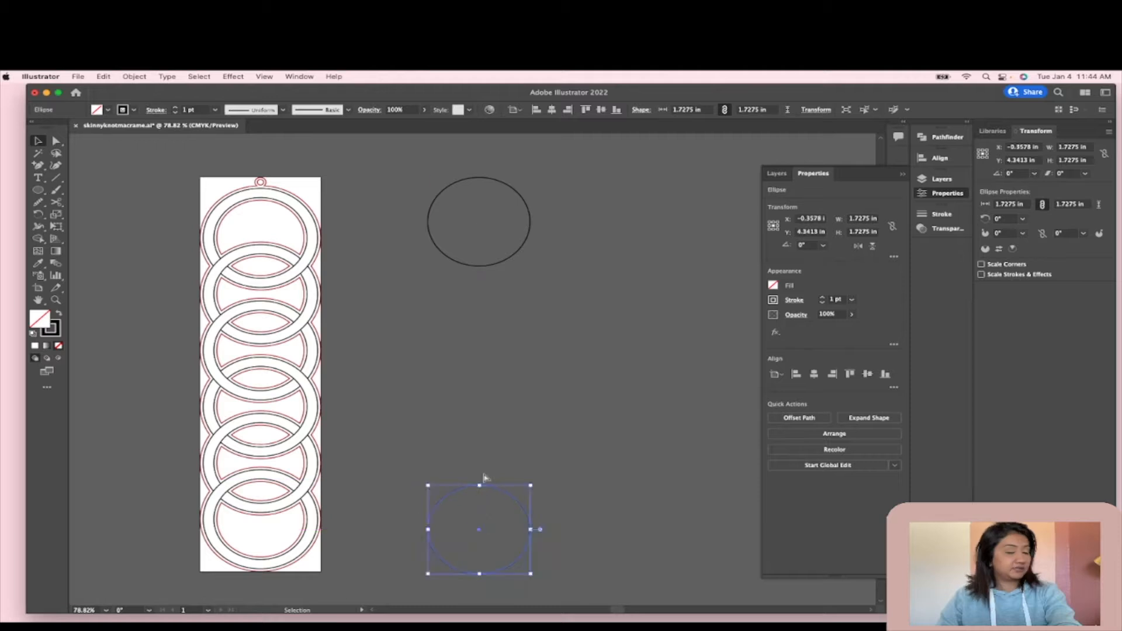
pyautogui.press('super+v')
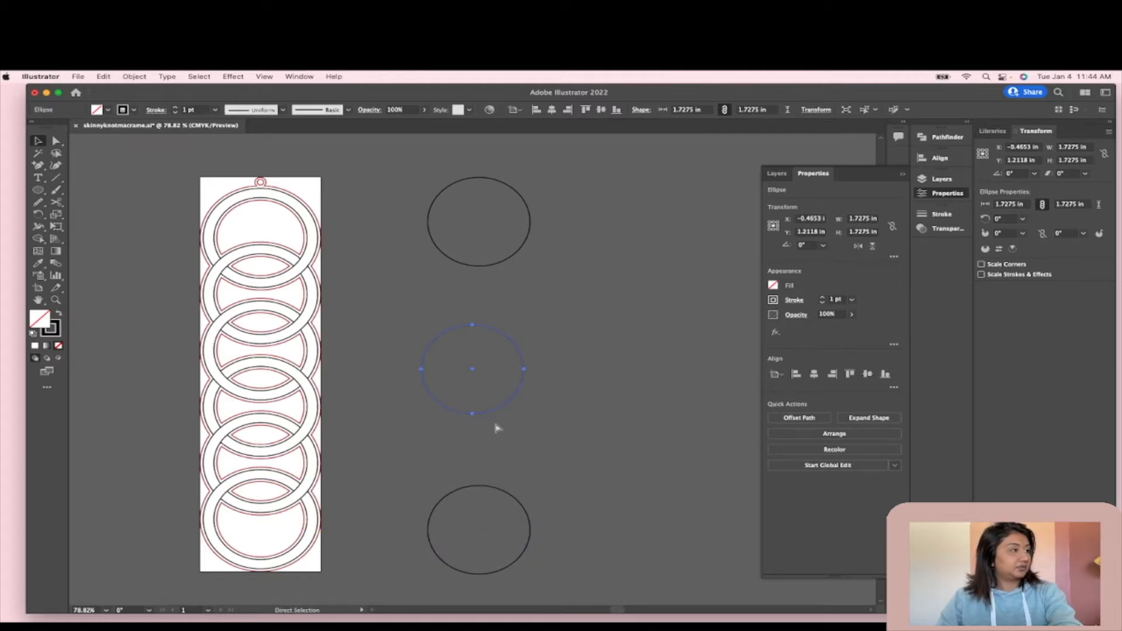
pyautogui.moveTo(471, 380); pyautogui.dragTo(474, 459)
pyautogui.click(485, 368)
pyautogui.moveTo(485, 368); pyautogui.dragTo(471, 286)
pyautogui.click(521, 368)
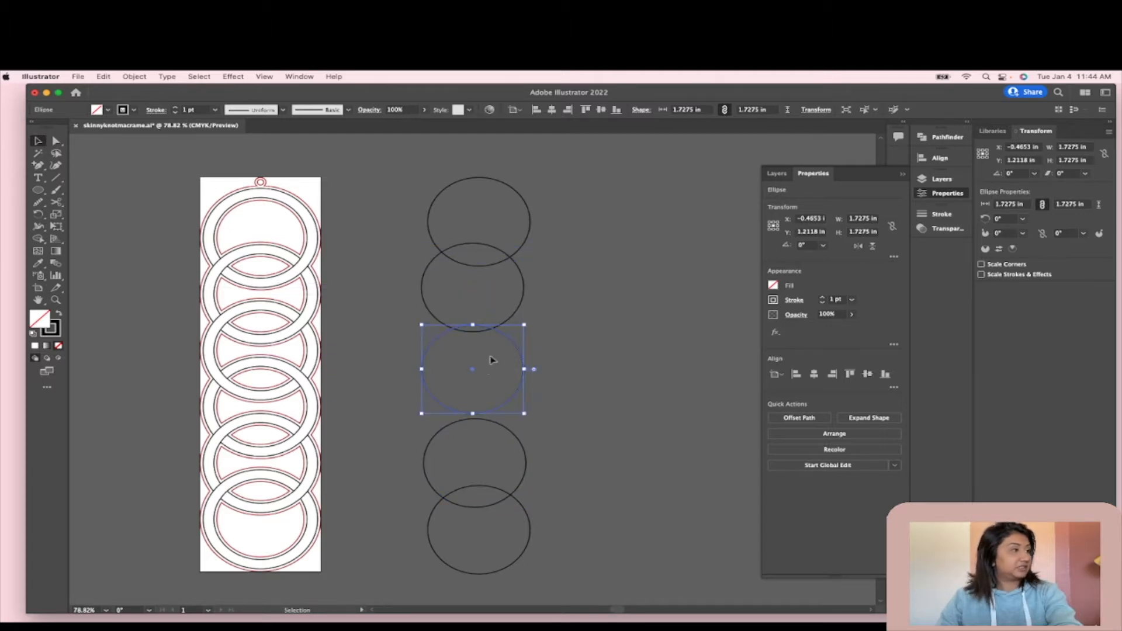
pyautogui.moveTo(471, 370); pyautogui.dragTo(473, 425)
pyautogui.click(439, 152)
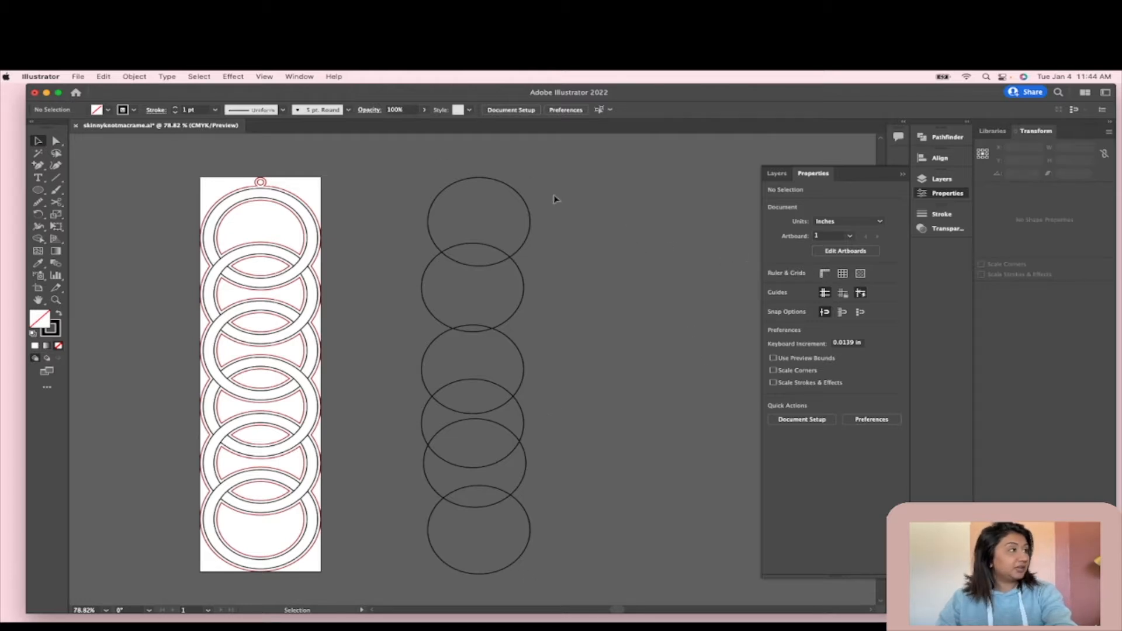
# Select all six circles and draw a new artboard about 2.62 × 8.18 in around the column.
pyautogui.moveTo(431, 180); pyautogui.dragTo(560, 577)
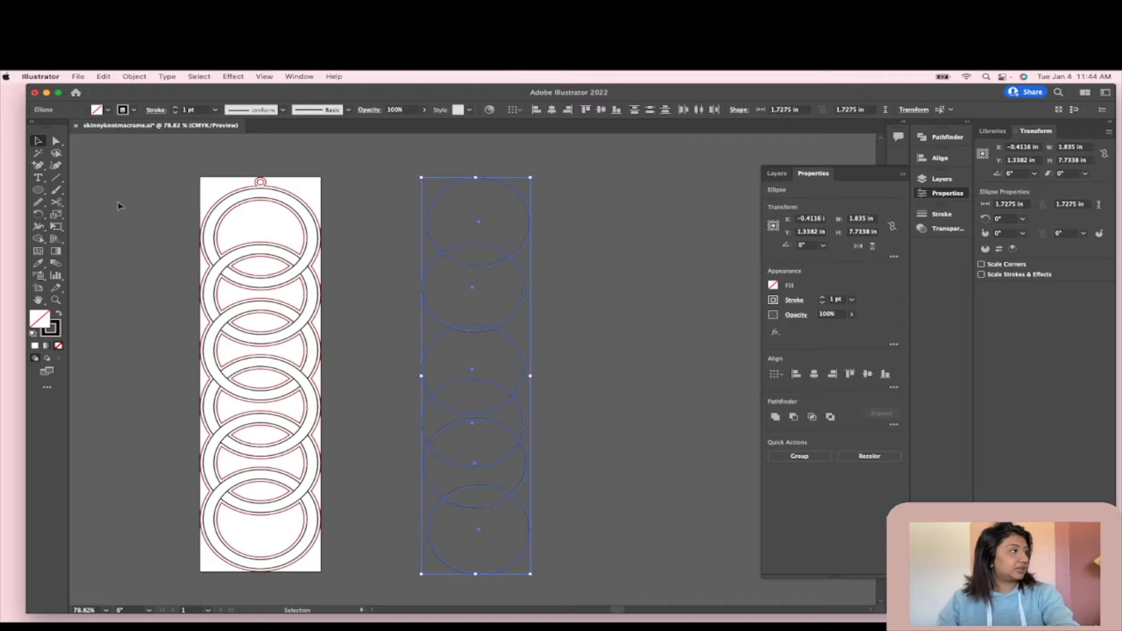
pyautogui.click(38, 288)
pyautogui.moveTo(399, 171); pyautogui.dragTo(553, 452)
pyautogui.scroll(3, 553, 449)
pyautogui.scroll(2, 553, 449)
pyautogui.scroll(-3, 553, 449)
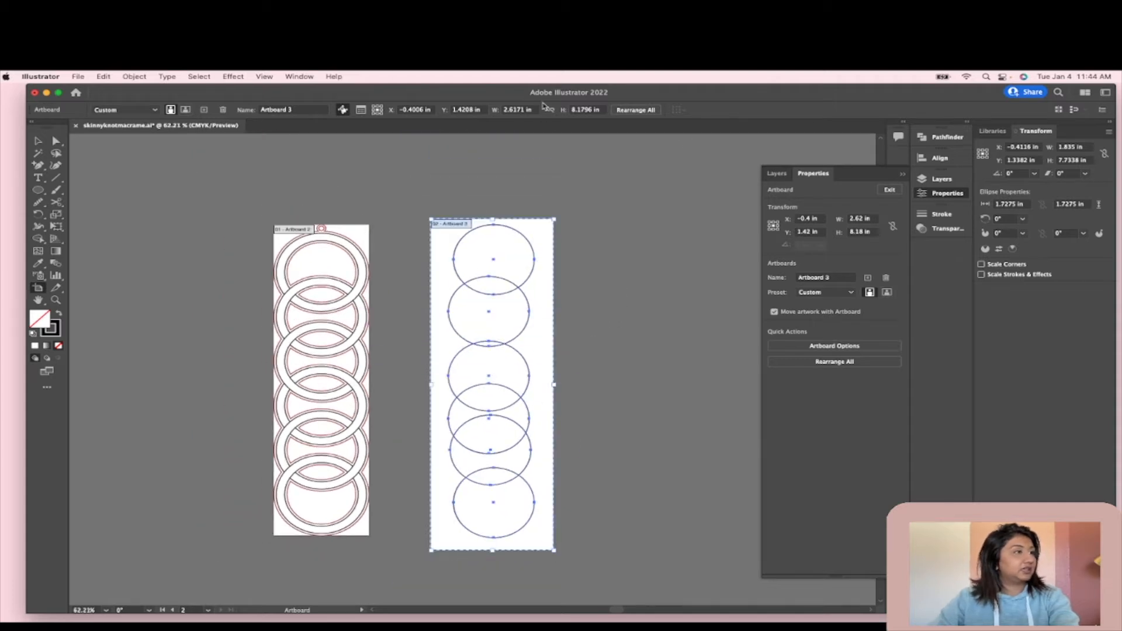
# Align the six circles on their horizontal centers and distribute their vertical spacing evenly.
pyautogui.click(940, 158)
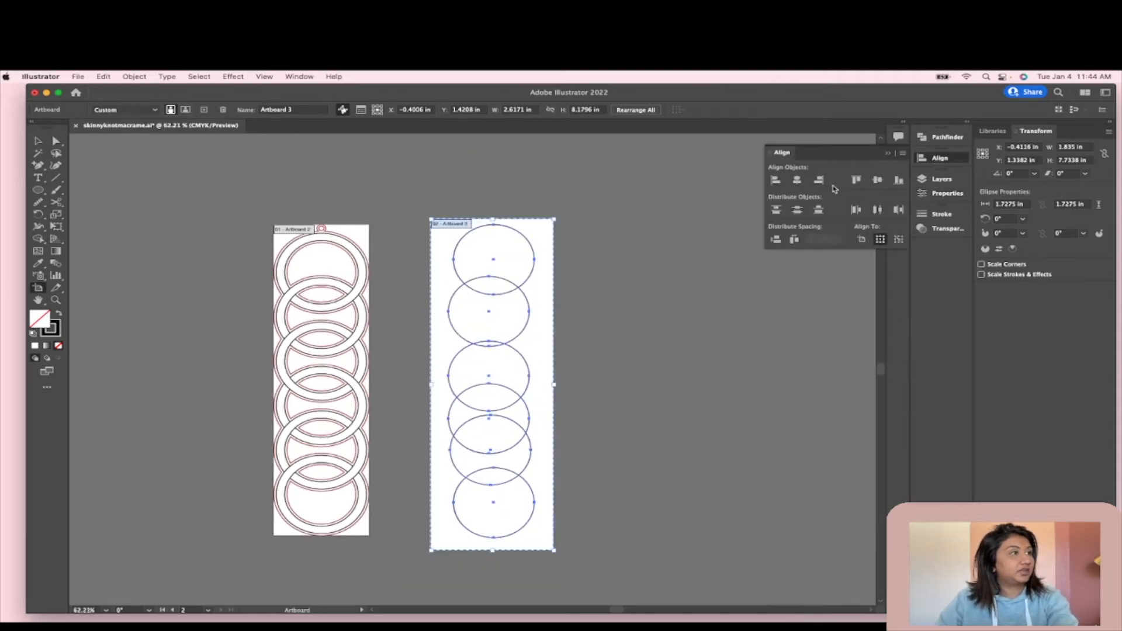
pyautogui.click(798, 180)
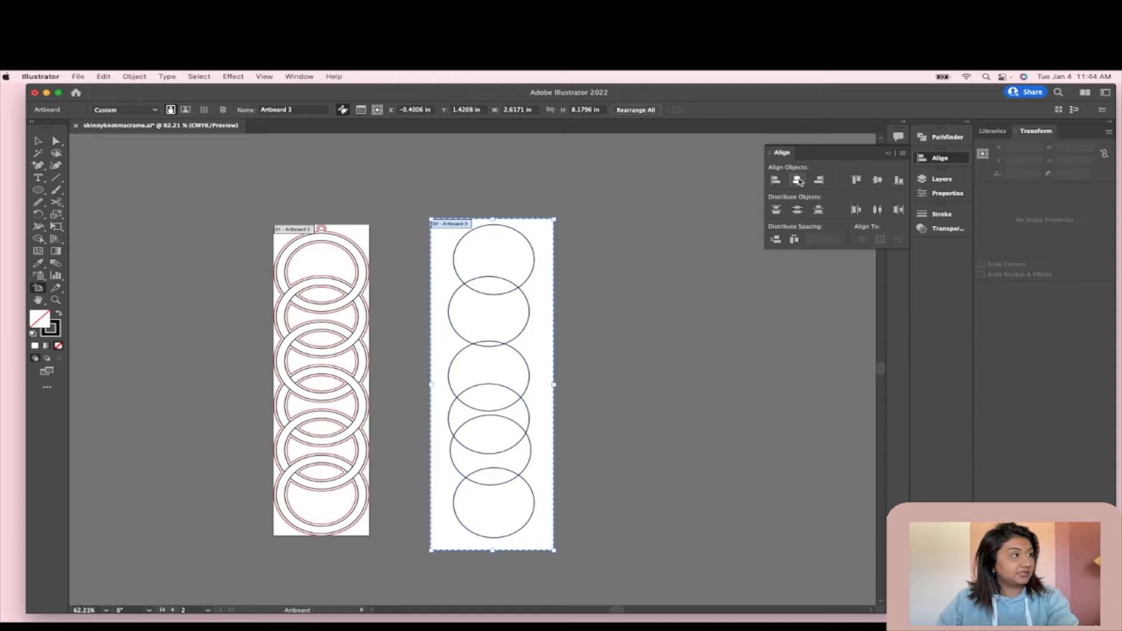
pyautogui.click(37, 141)
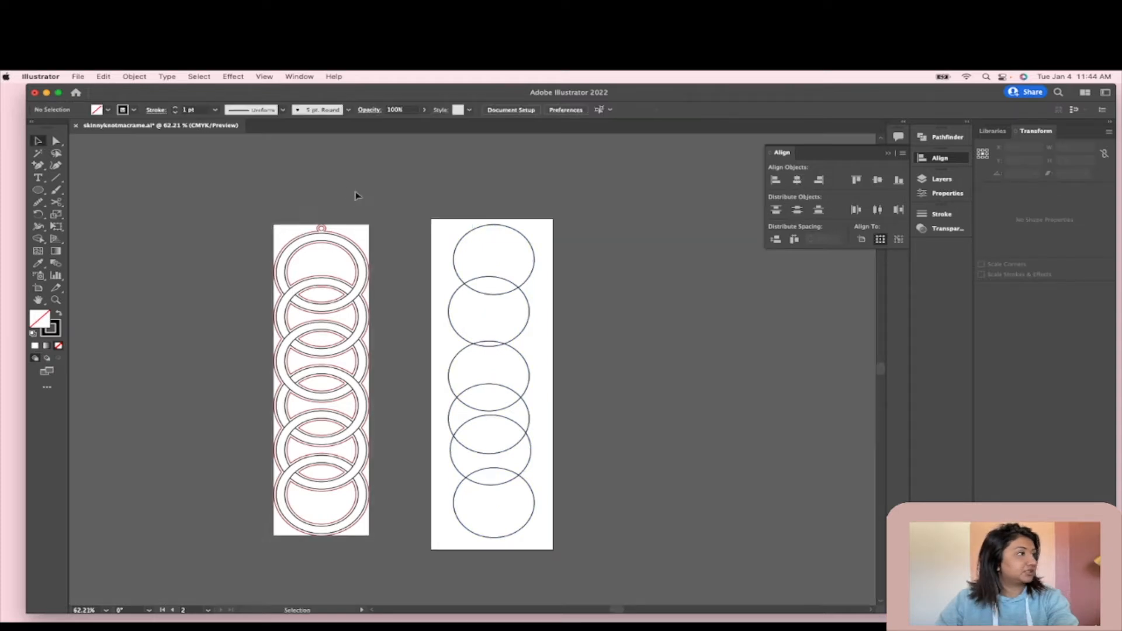
pyautogui.press('super+alt+a')
pyautogui.click(797, 179)
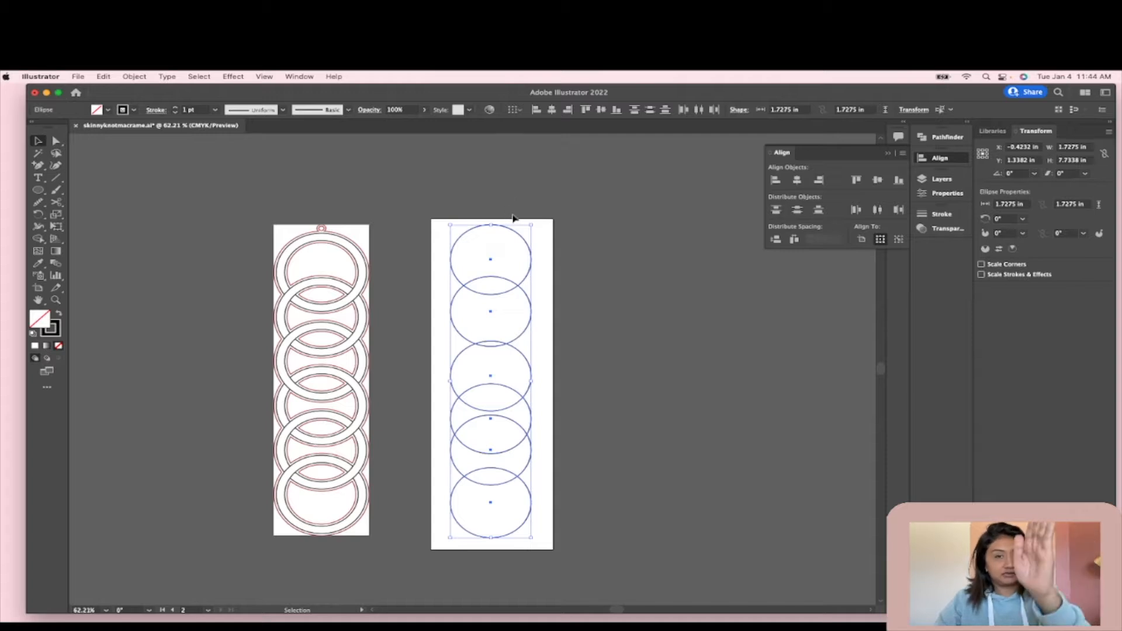
pyautogui.click(776, 239)
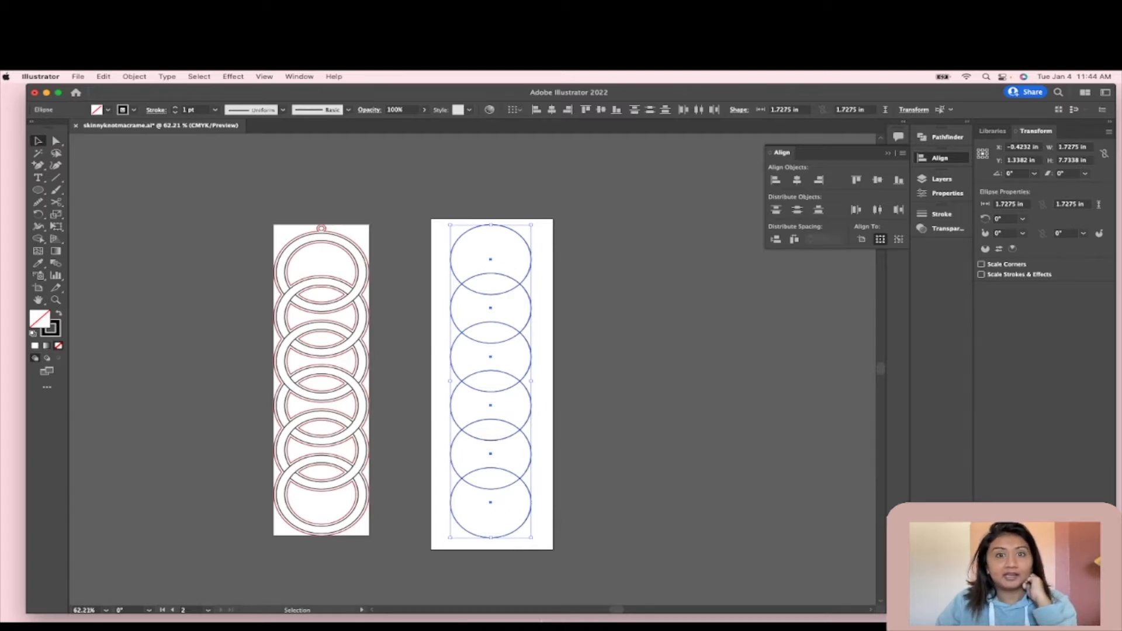
pyautogui.click(576, 552)
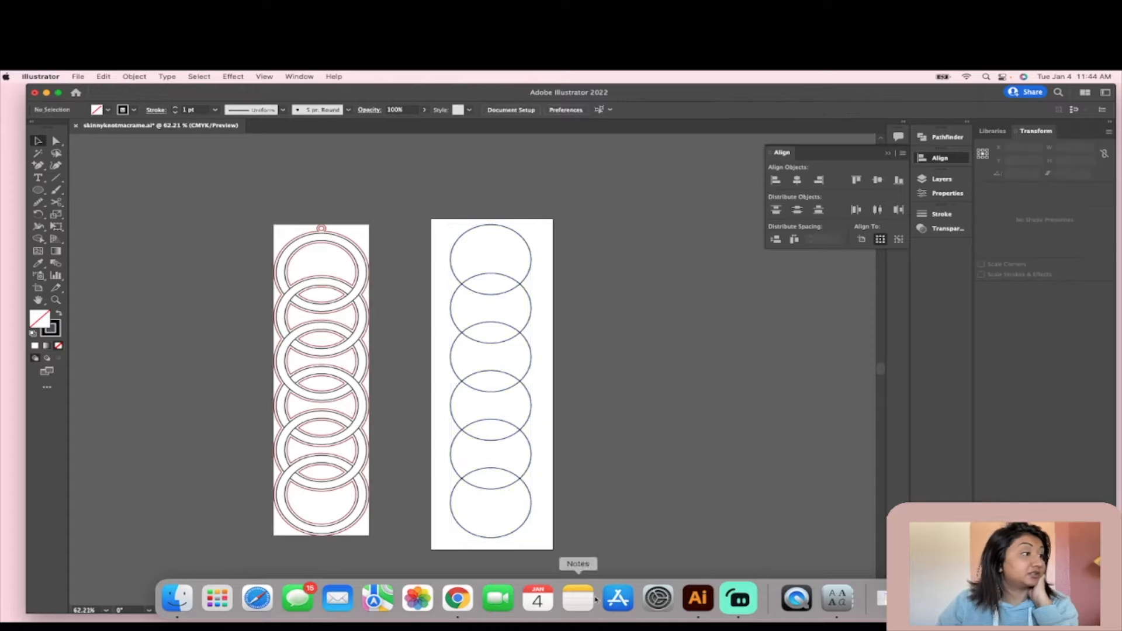
# Set the stroke weight of all six circles to 17 pt.
pyautogui.moveTo(453, 221); pyautogui.dragTo(463, 401)
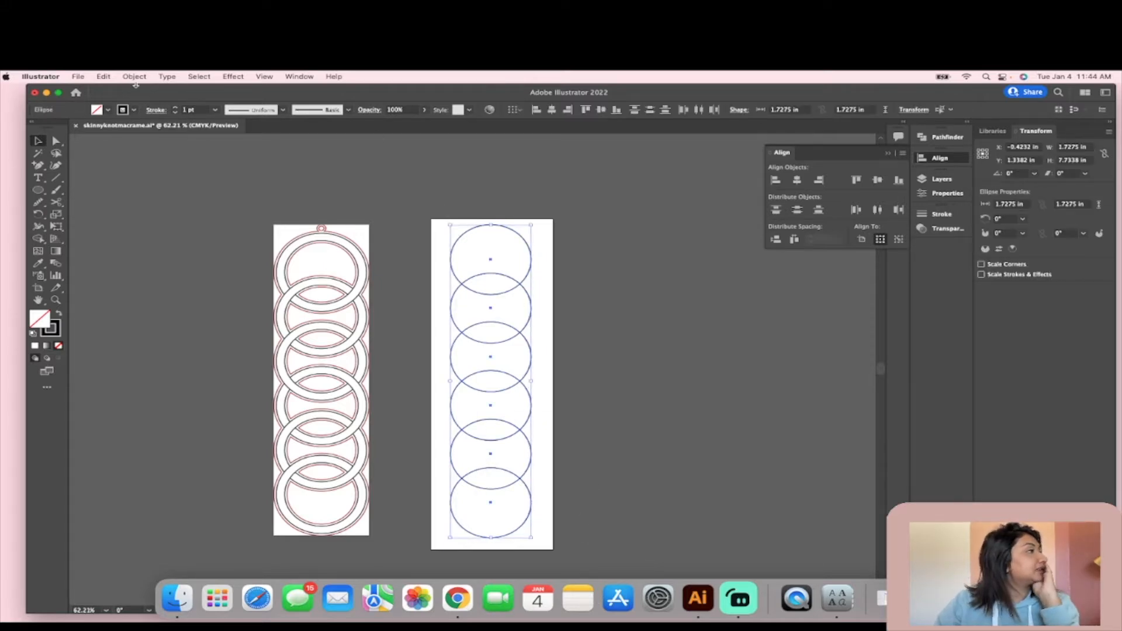
pyautogui.click(174, 108)
pyautogui.click(175, 108)
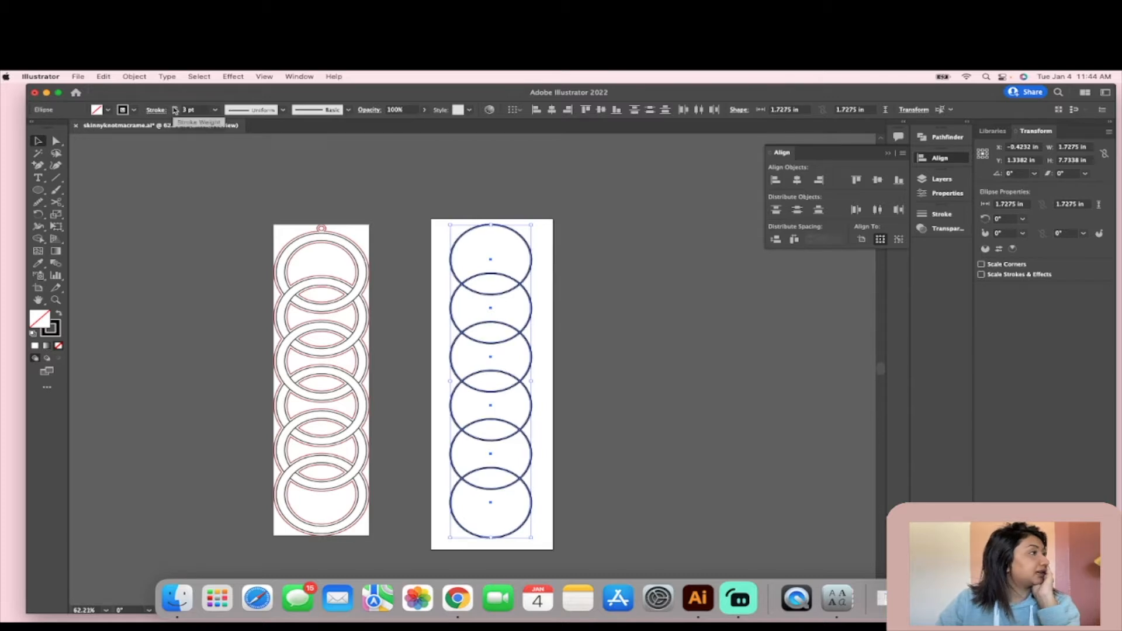
pyautogui.click(175, 108)
pyautogui.click(175, 108)
pyautogui.click(175, 108)
pyautogui.click(175, 108)
pyautogui.click(175, 109)
pyautogui.click(175, 108)
pyautogui.click(175, 109)
pyautogui.click(175, 109)
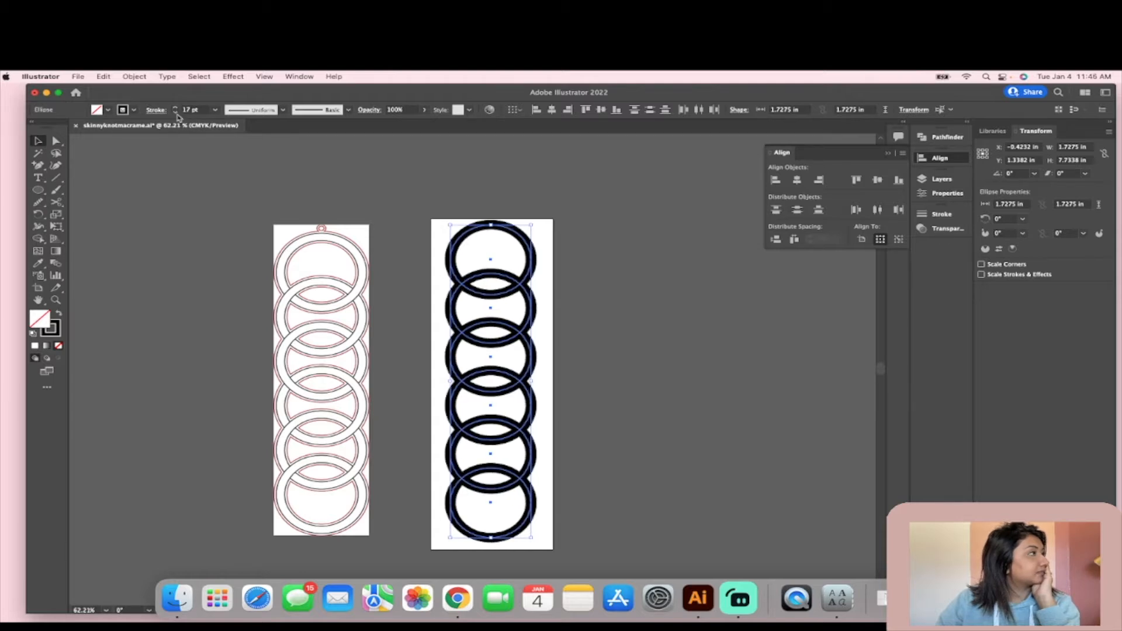
pyautogui.click(404, 180)
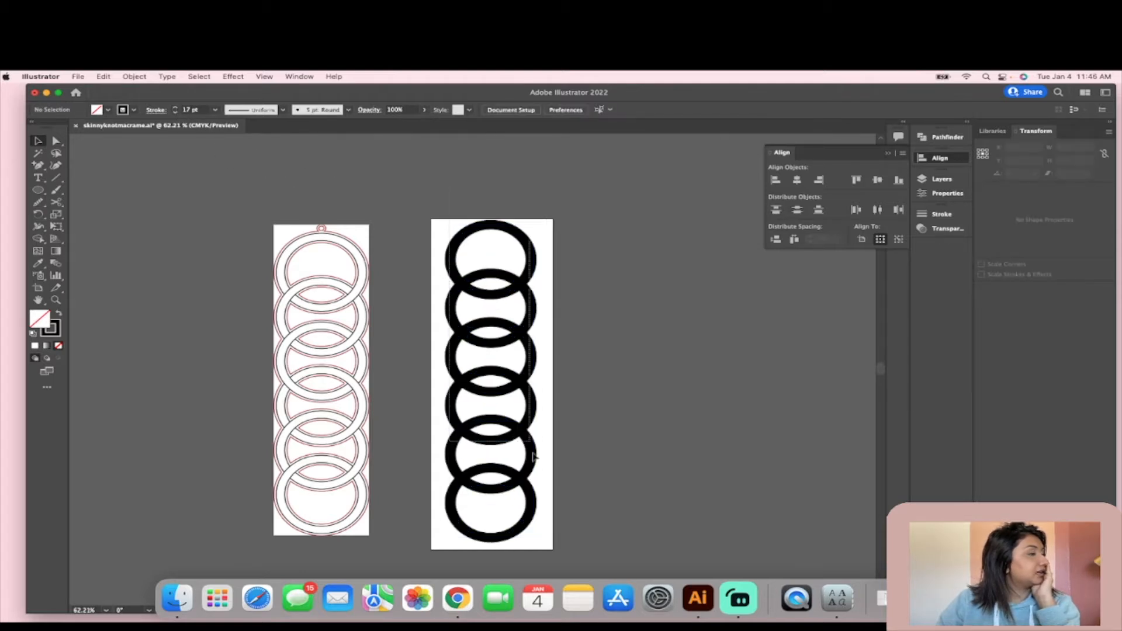
# Reselect the six circles and expand their strokes into filled ring shapes.
pyautogui.hotkey('ctrl', 'z')
pyautogui.click(135, 76)
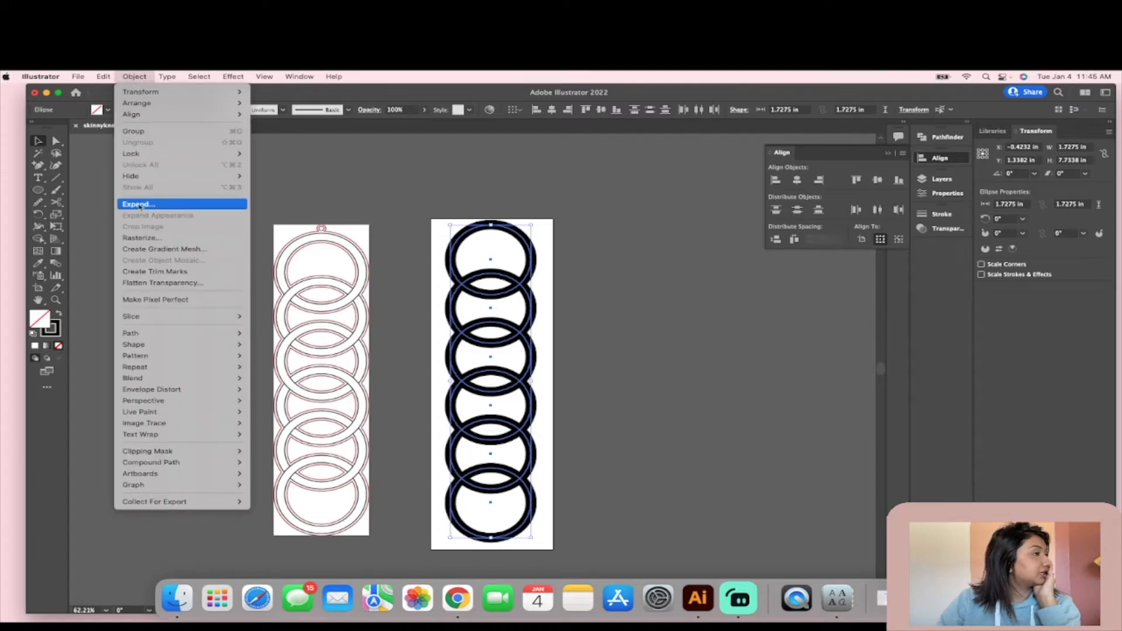
pyautogui.click(140, 204)
pyautogui.click(584, 411)
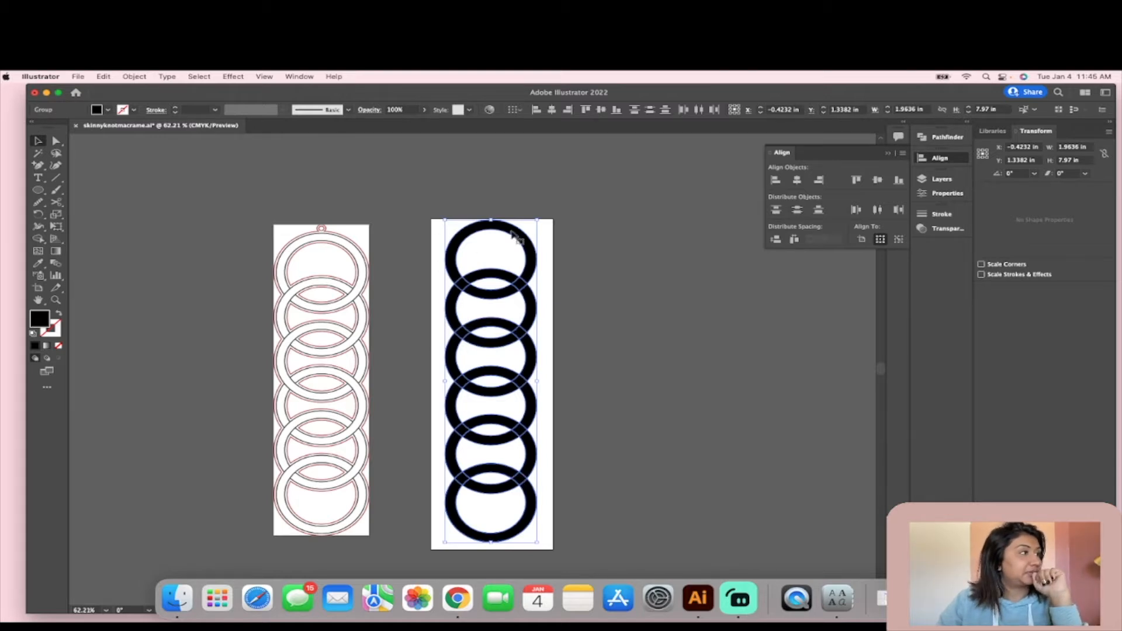
# With the Shape Builder tool, merge the top ring's upper part, its right overlap with the second ring and its lower arc.
pyautogui.scroll(2, 543, 362)
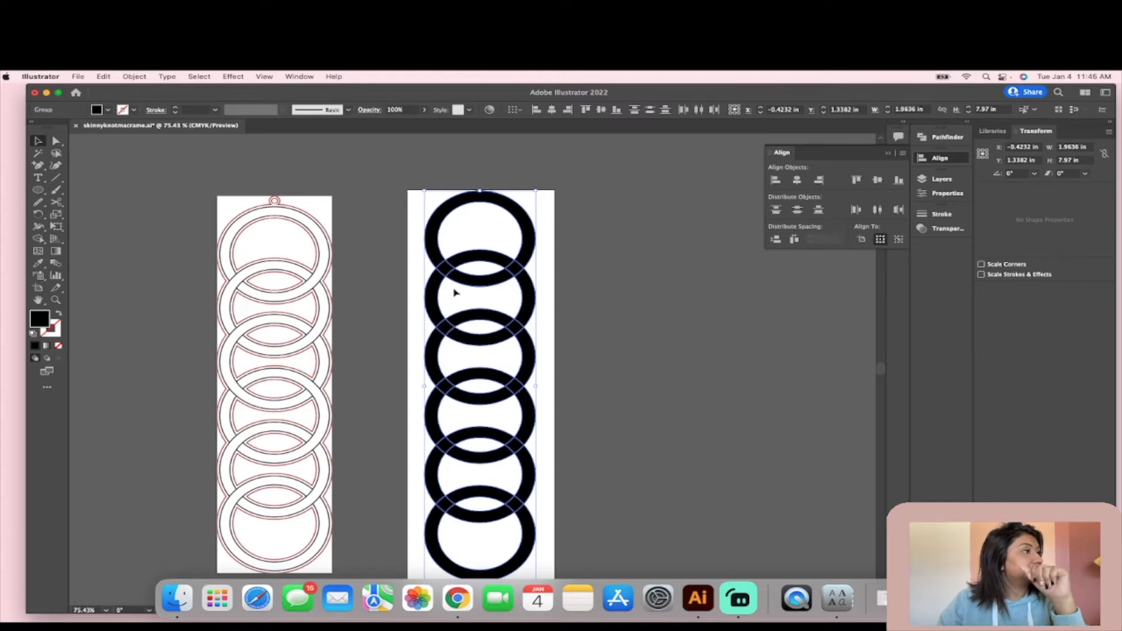
pyautogui.scroll(3, 453, 288)
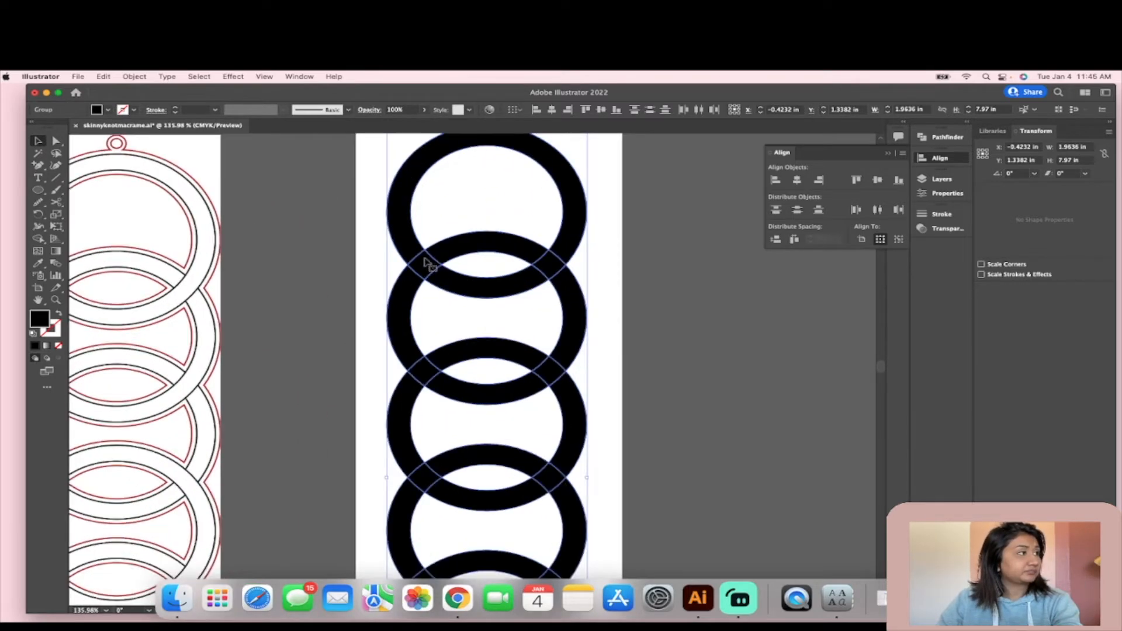
pyautogui.scroll(-1, 496, 311)
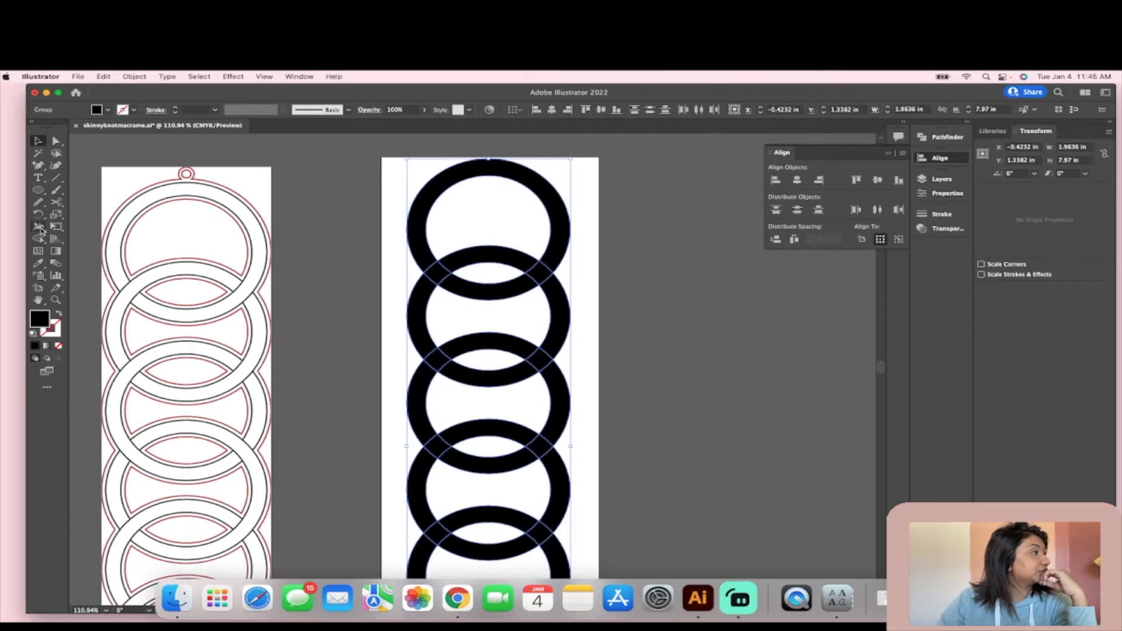
pyautogui.click(37, 253)
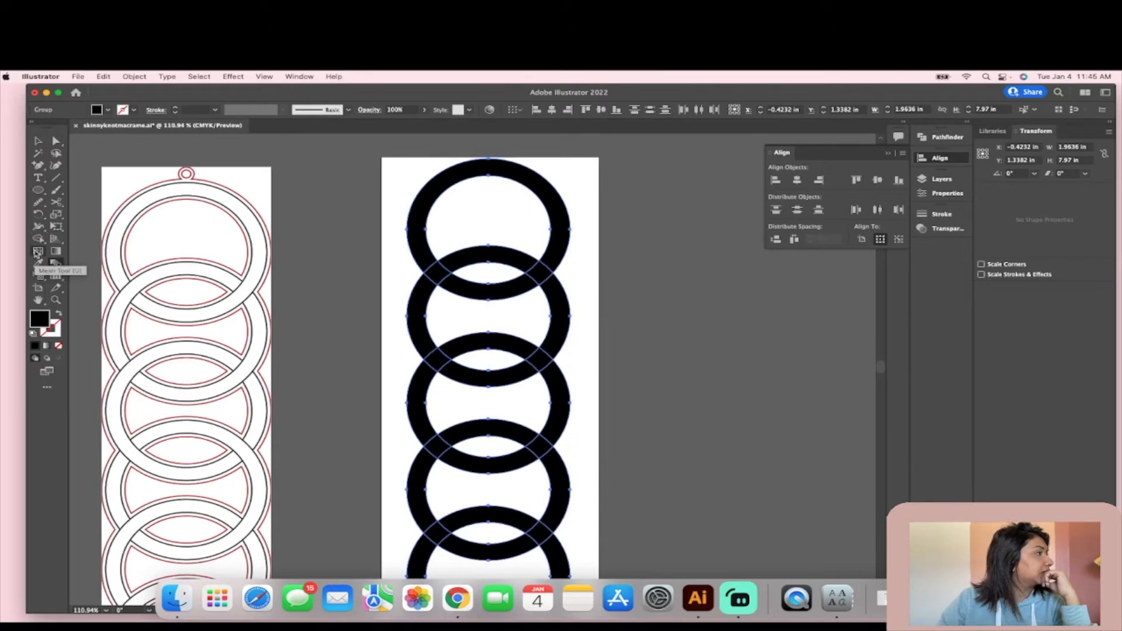
pyautogui.click(38, 239)
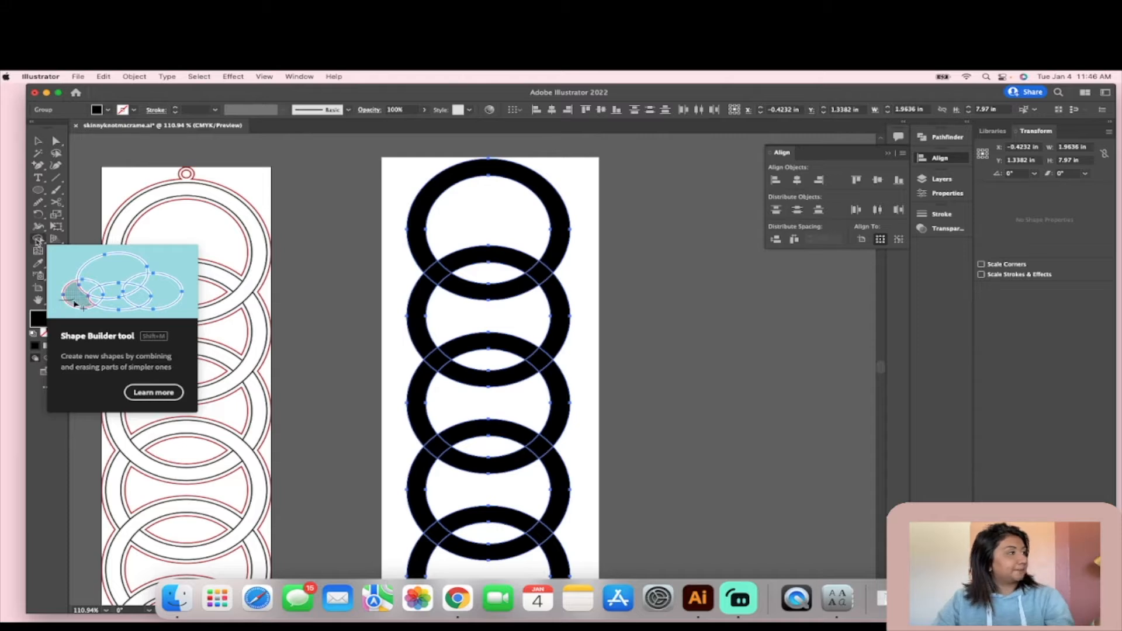
pyautogui.click(40, 240)
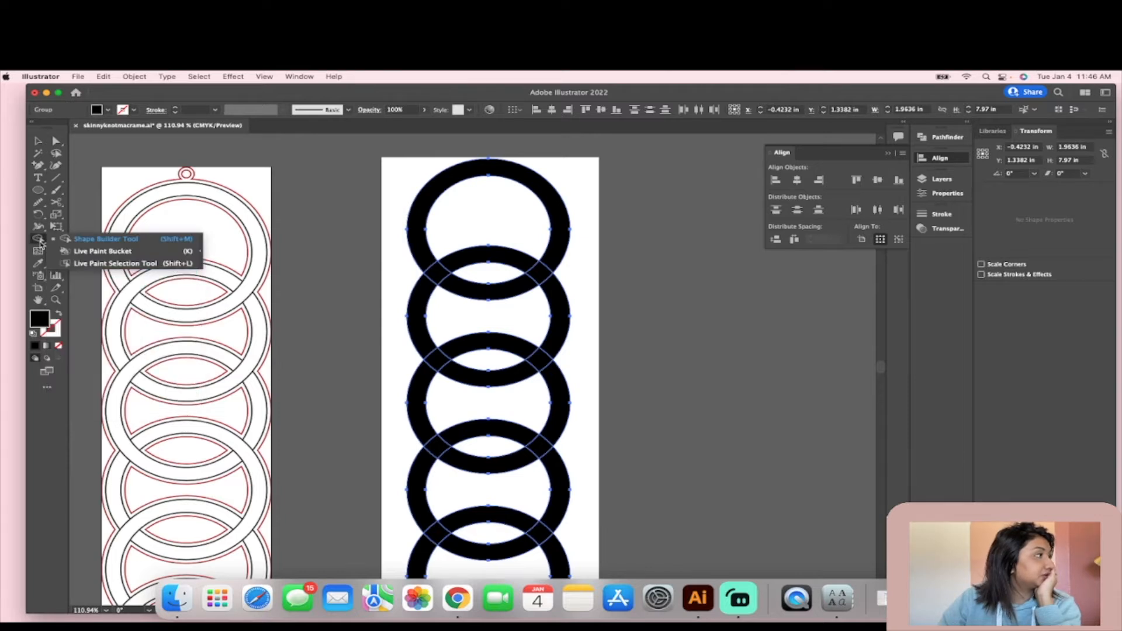
pyautogui.click(89, 239)
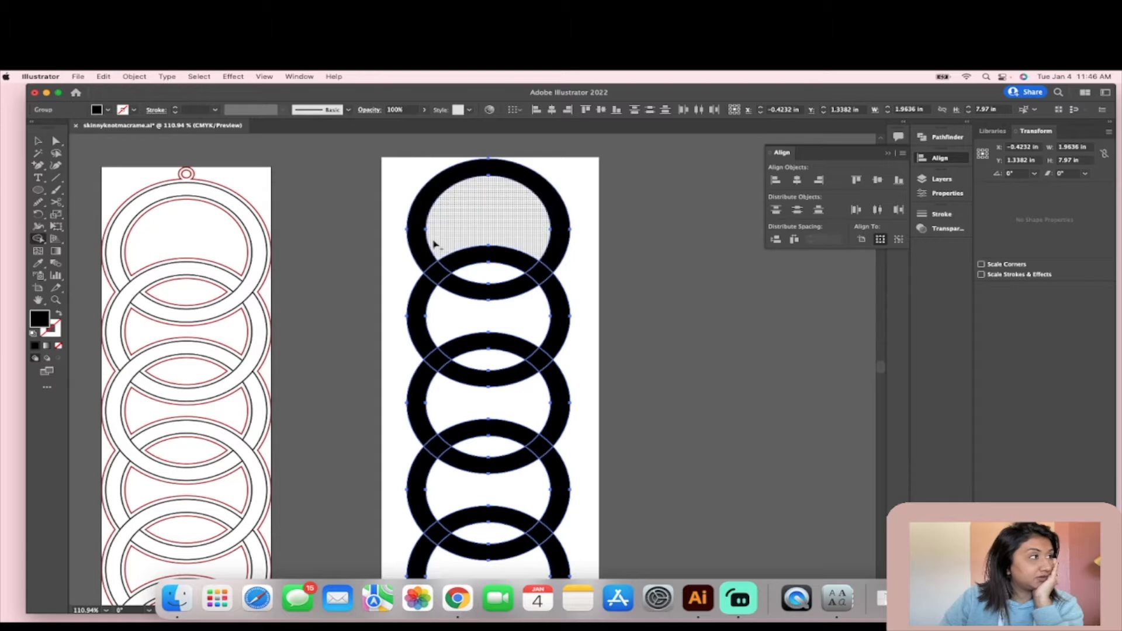
pyautogui.scroll(-3, 496, 351)
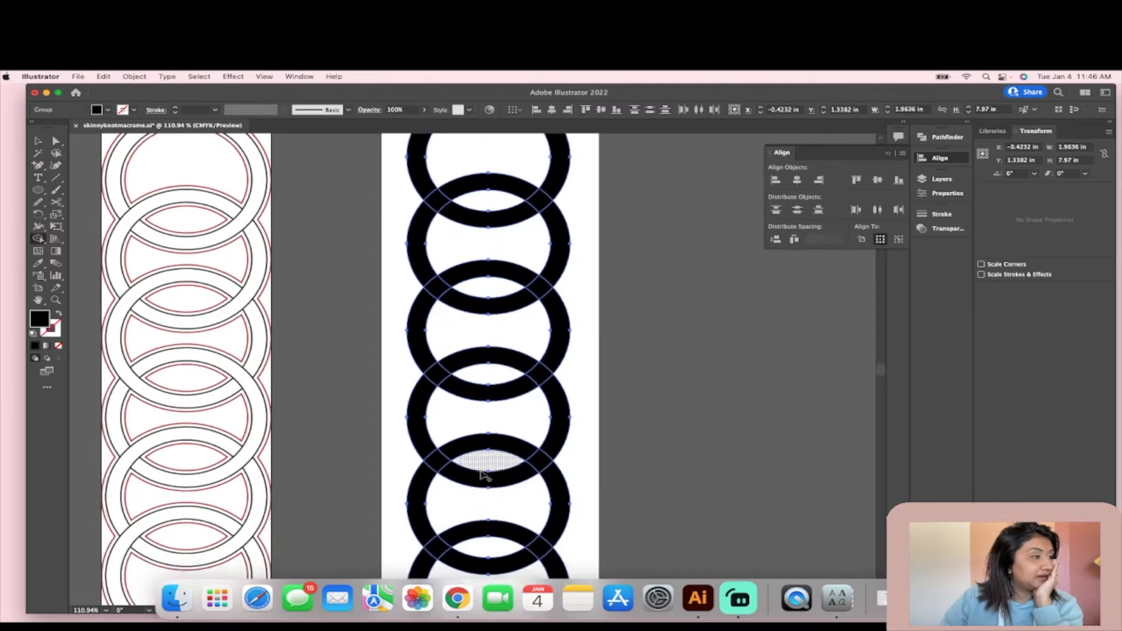
pyautogui.scroll(-2, 543, 386)
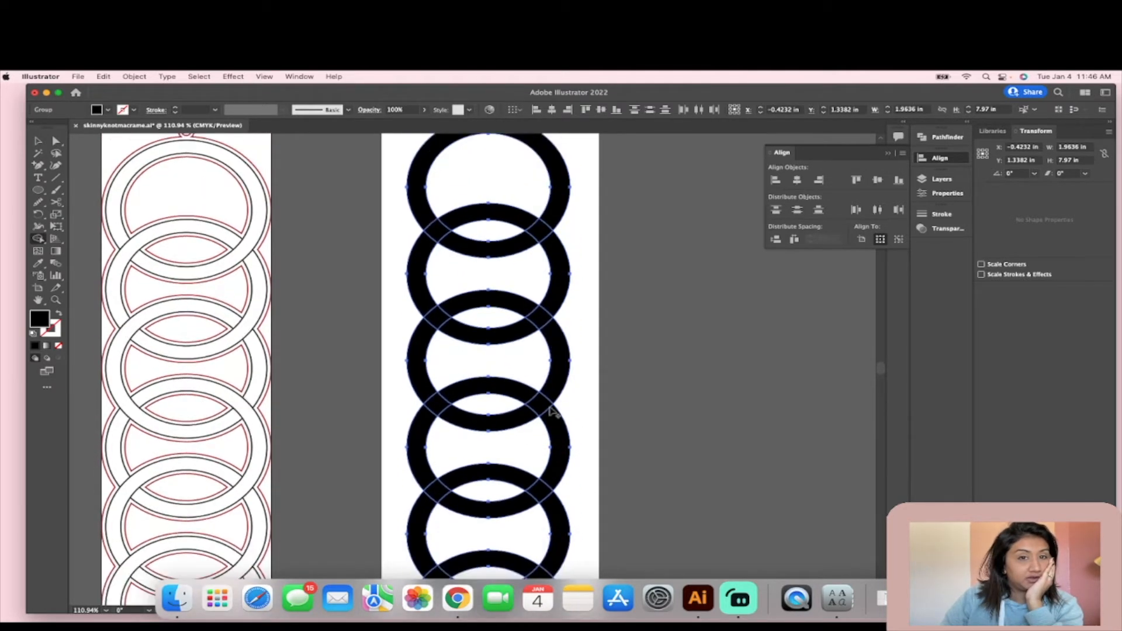
pyautogui.scroll(3, 553, 412)
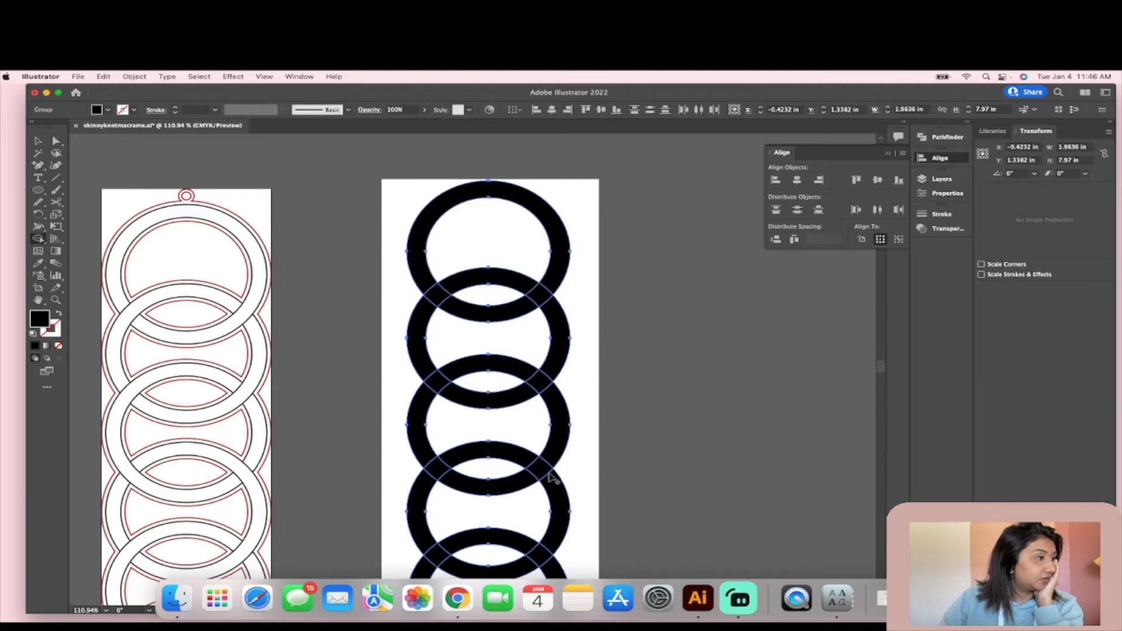
pyautogui.scroll(-1, 548, 475)
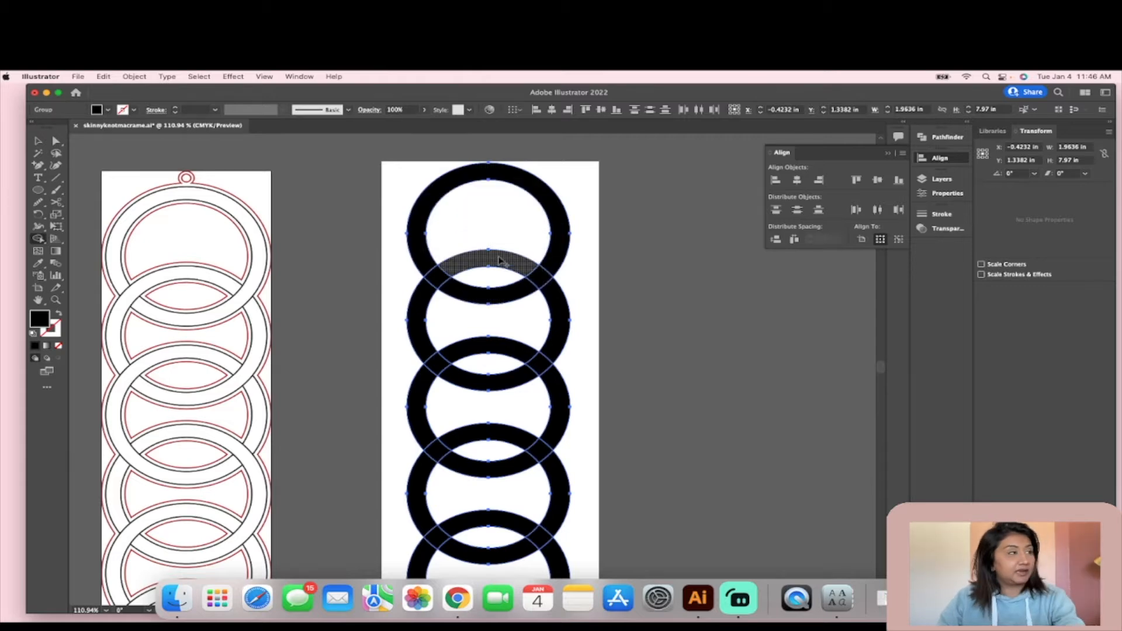
pyautogui.scroll(1, 488, 274)
pyautogui.scroll(5, 490, 275)
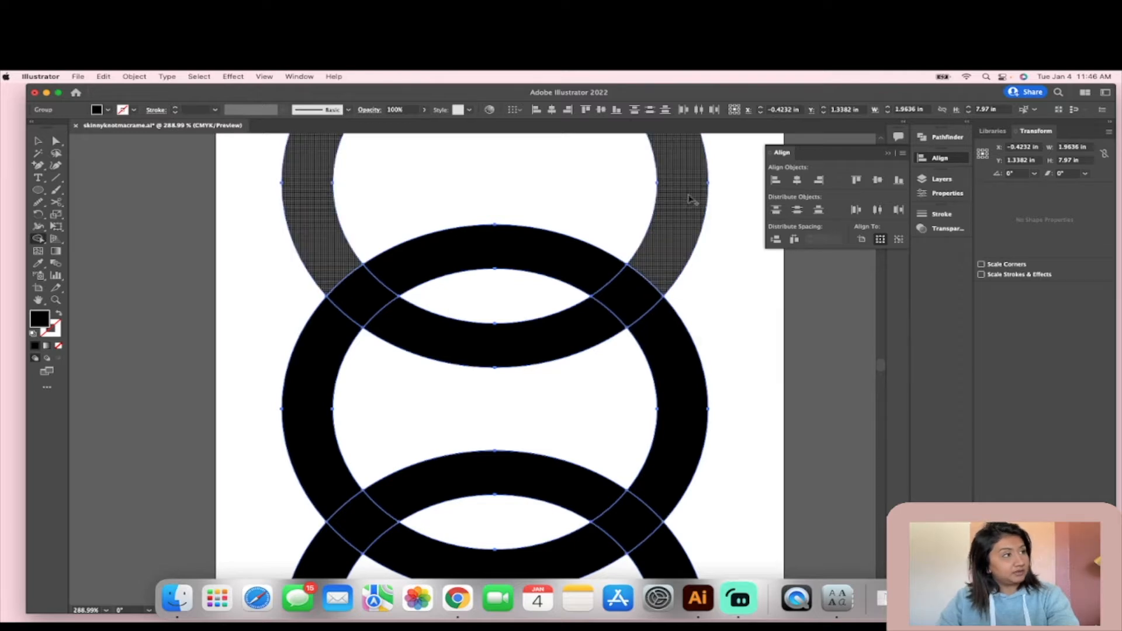
pyautogui.scroll(-3, 680, 213)
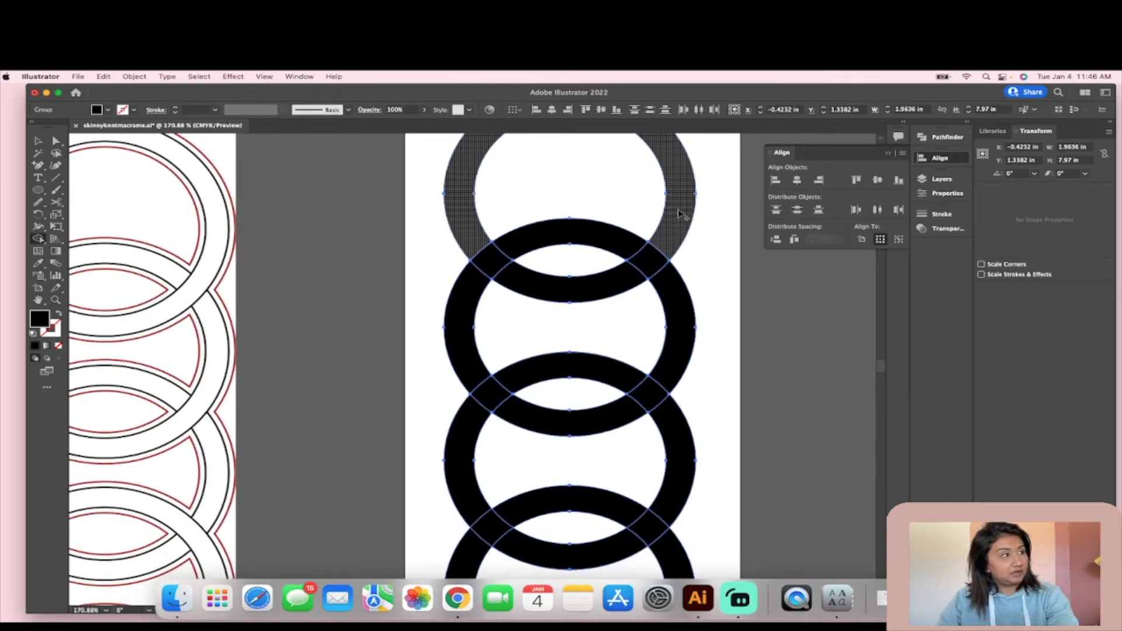
pyautogui.moveTo(678, 224); pyautogui.dragTo(629, 284)
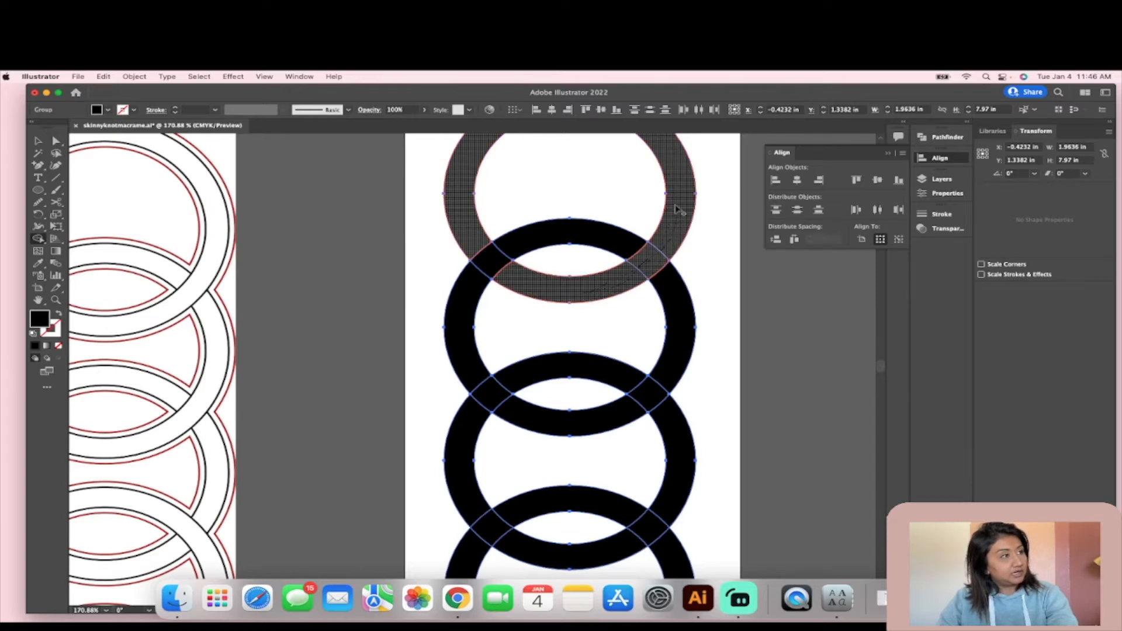
# With Shape Builder, merge the split segments of the second and third rings and start on the fourth ring's right side.
pyautogui.scroll(2, 584, 263)
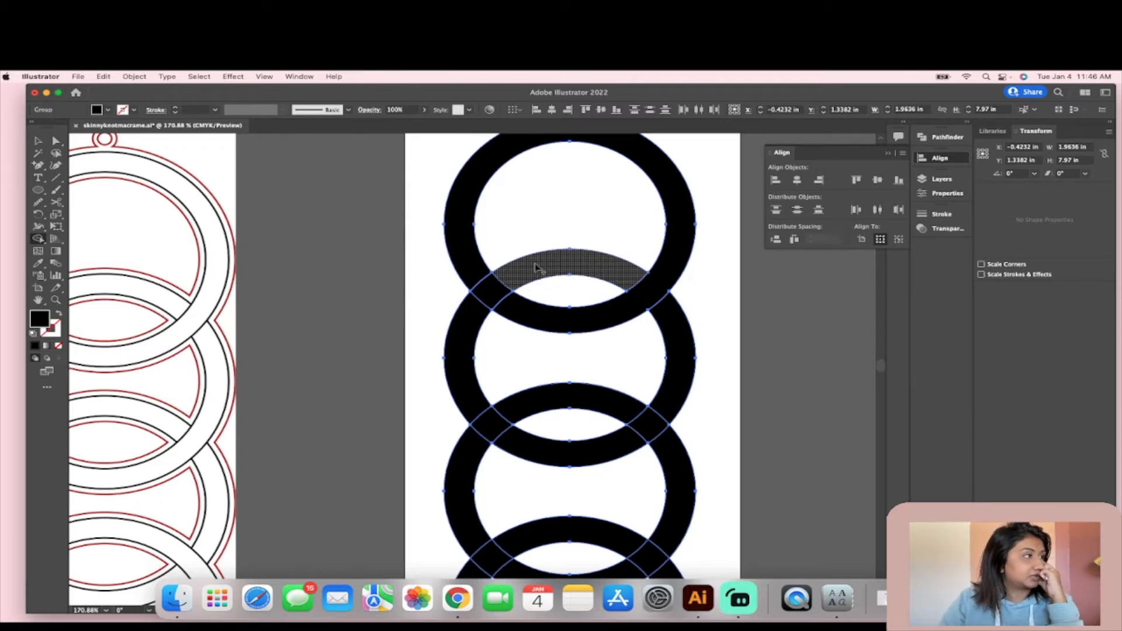
pyautogui.moveTo(608, 263)
pyautogui.mouseDown()
pyautogui.moveTo(537, 277)
pyautogui.moveTo(486, 304)
pyautogui.moveTo(472, 344)
pyautogui.moveTo(474, 383)
pyautogui.moveTo(496, 427)
pyautogui.moveTo(552, 470)
pyautogui.mouseUp()
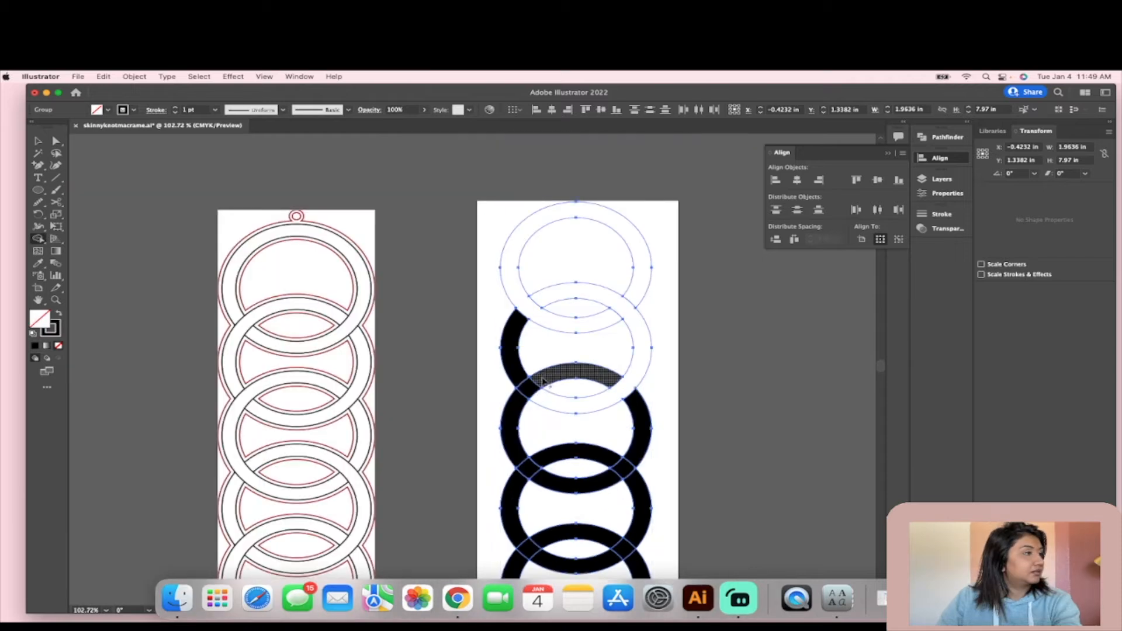
pyautogui.click(556, 384)
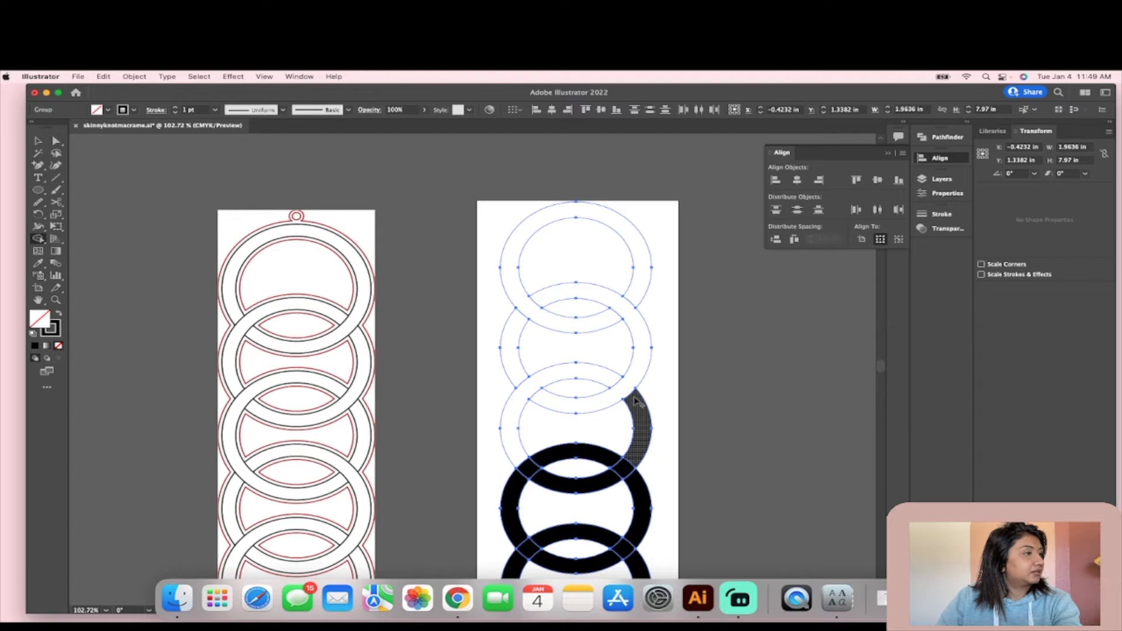
pyautogui.click(638, 462)
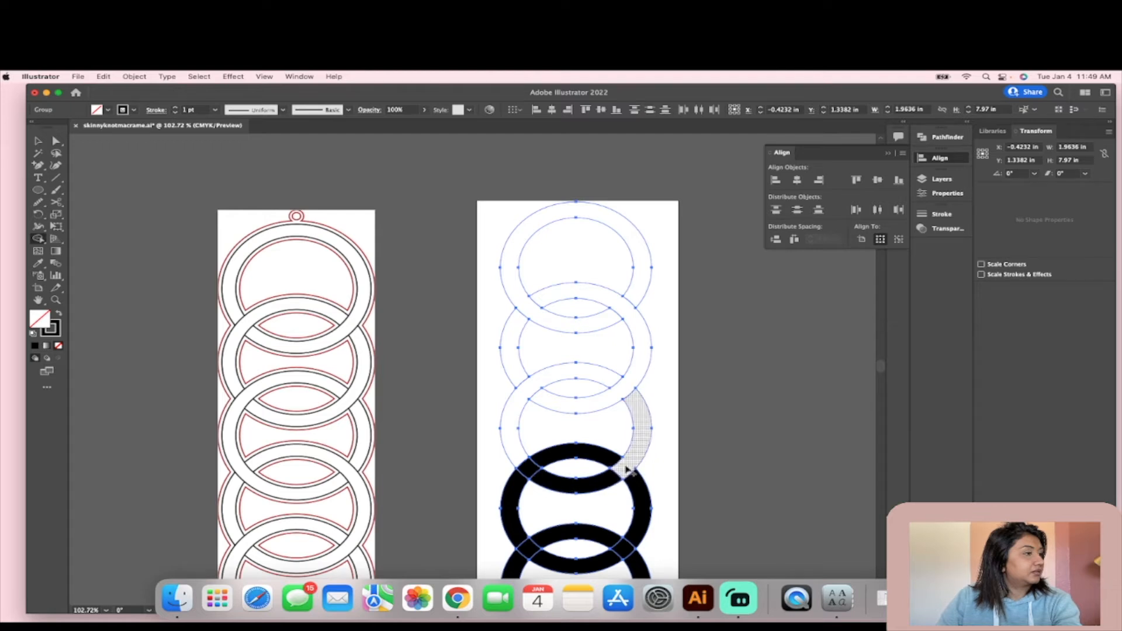
pyautogui.moveTo(613, 479); pyautogui.dragTo(609, 484)
pyautogui.scroll(-1, 578, 476)
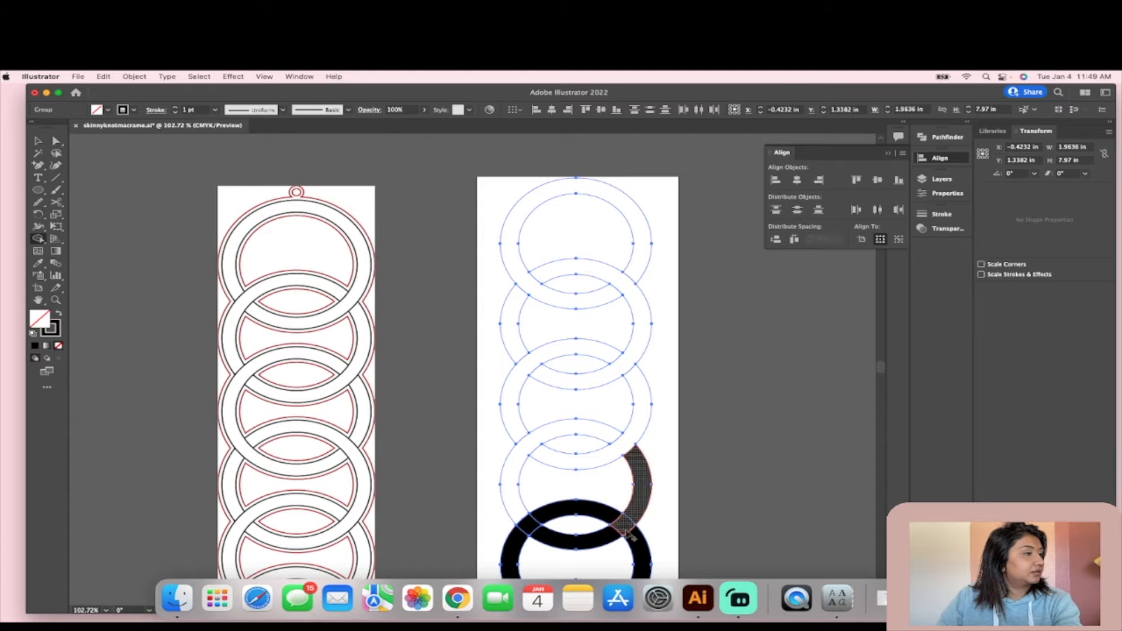
# Undo the last merge and combine the remaining overlapping segments of the fourth, fifth and sixth rings.
pyautogui.press('super+z')
pyautogui.moveTo(608, 538); pyautogui.dragTo(637, 514)
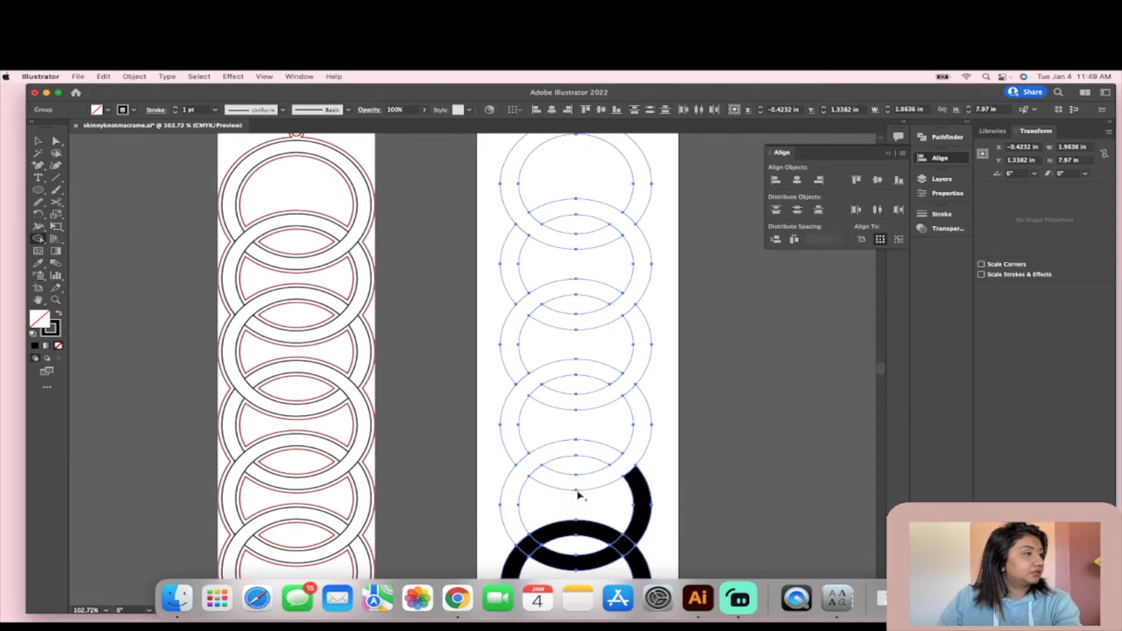
pyautogui.scroll(-1, 584, 473)
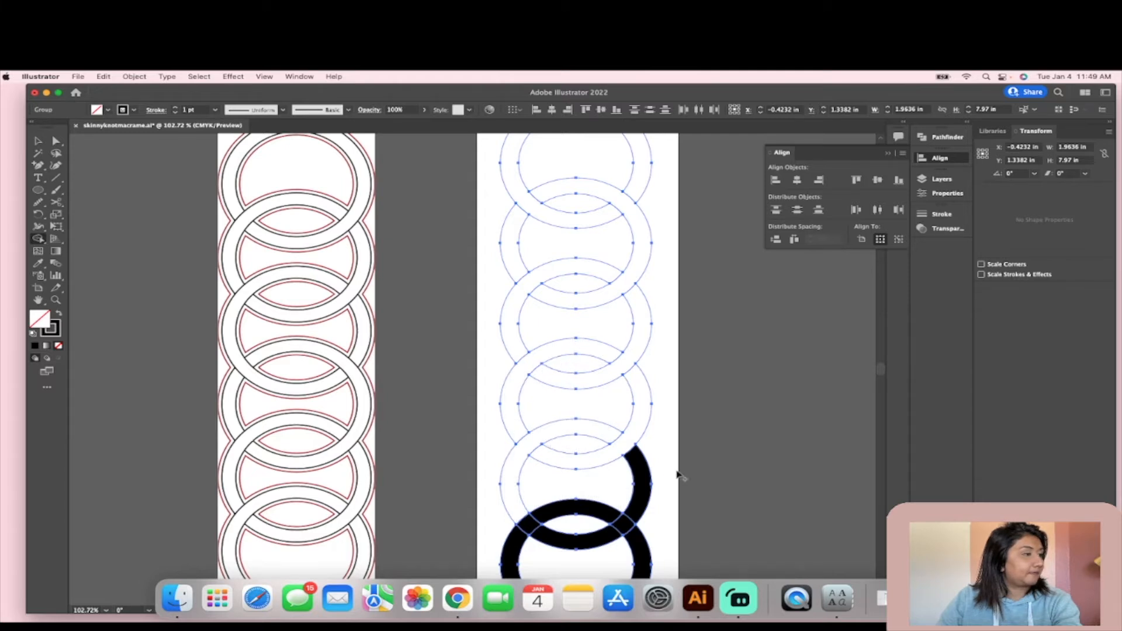
pyautogui.scroll(-3, 606, 482)
pyautogui.moveTo(517, 459)
pyautogui.mouseDown()
pyautogui.moveTo(561, 485)
pyautogui.moveTo(592, 475)
pyautogui.mouseUp()
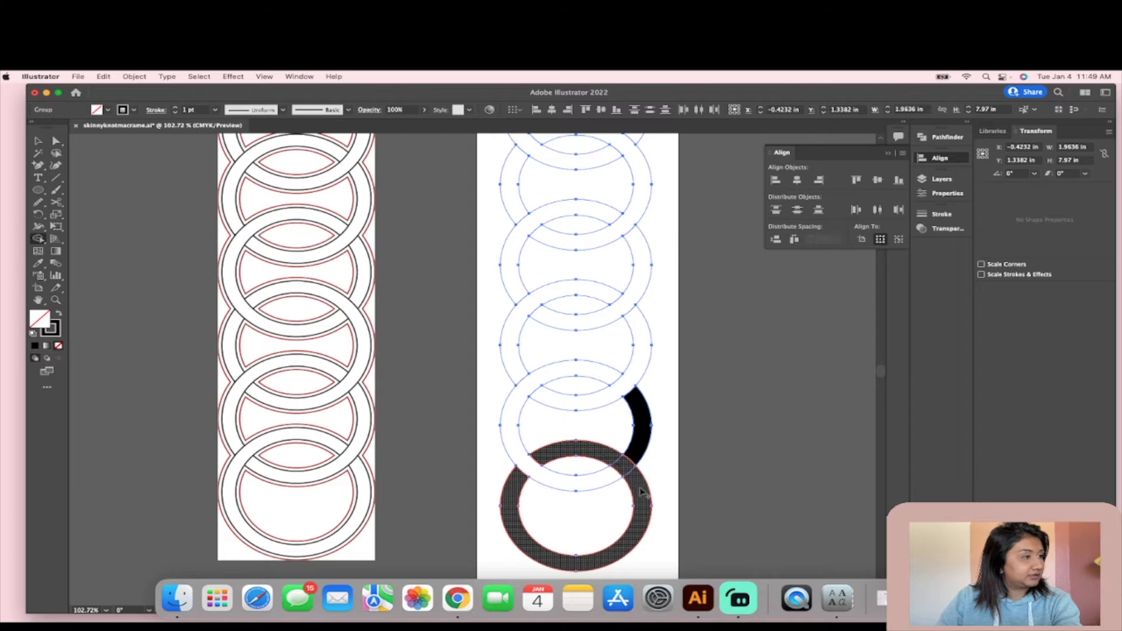
pyautogui.click(645, 514)
pyautogui.click(644, 414)
pyautogui.scroll(4, 647, 413)
pyautogui.scroll(-3, 648, 413)
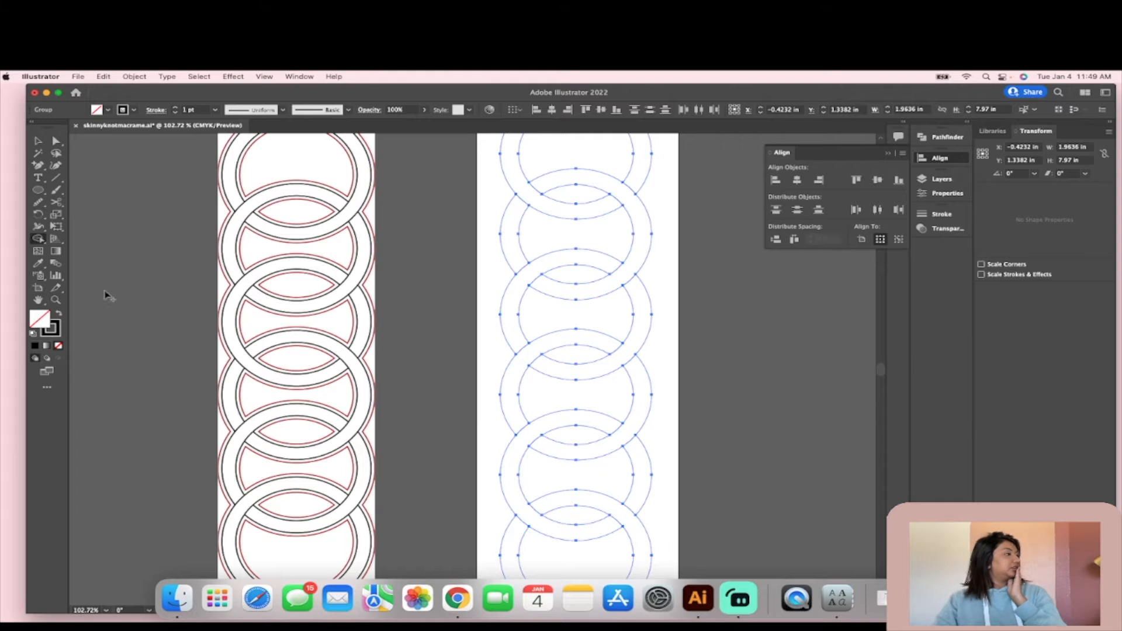
# Select the whole merged ring chain and give it a 1 pt black stroke.
pyautogui.click(37, 140)
pyautogui.click(74, 170)
pyautogui.moveTo(488, 250); pyautogui.dragTo(659, 371)
pyautogui.click(460, 263)
pyautogui.scroll(1, 462, 262)
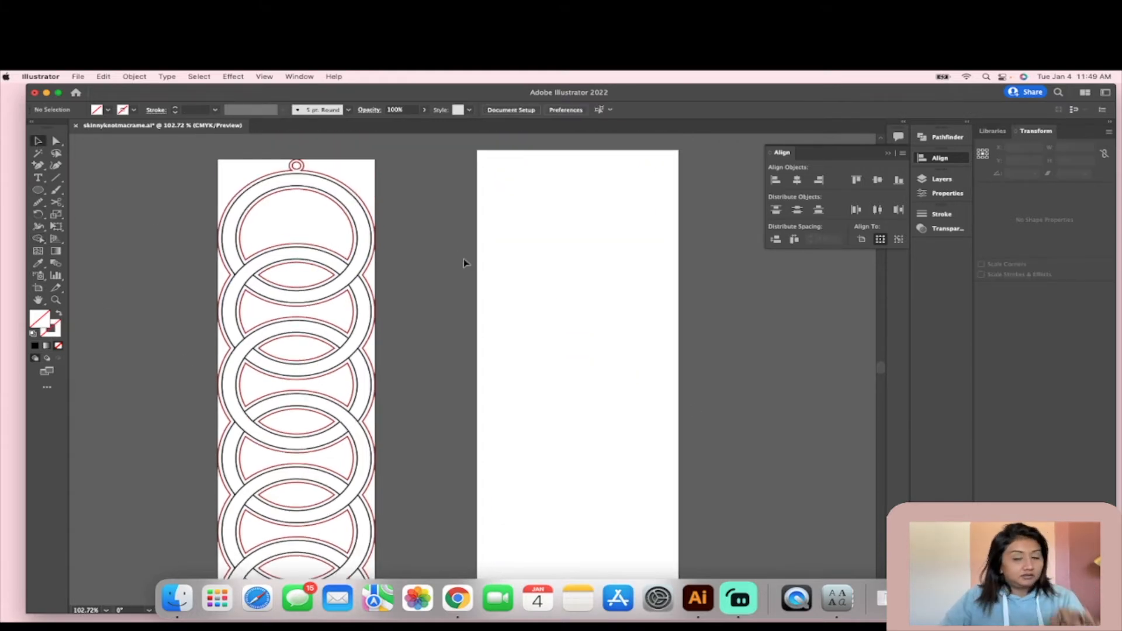
pyautogui.scroll(-3, 464, 261)
pyautogui.moveTo(497, 205); pyautogui.dragTo(621, 512)
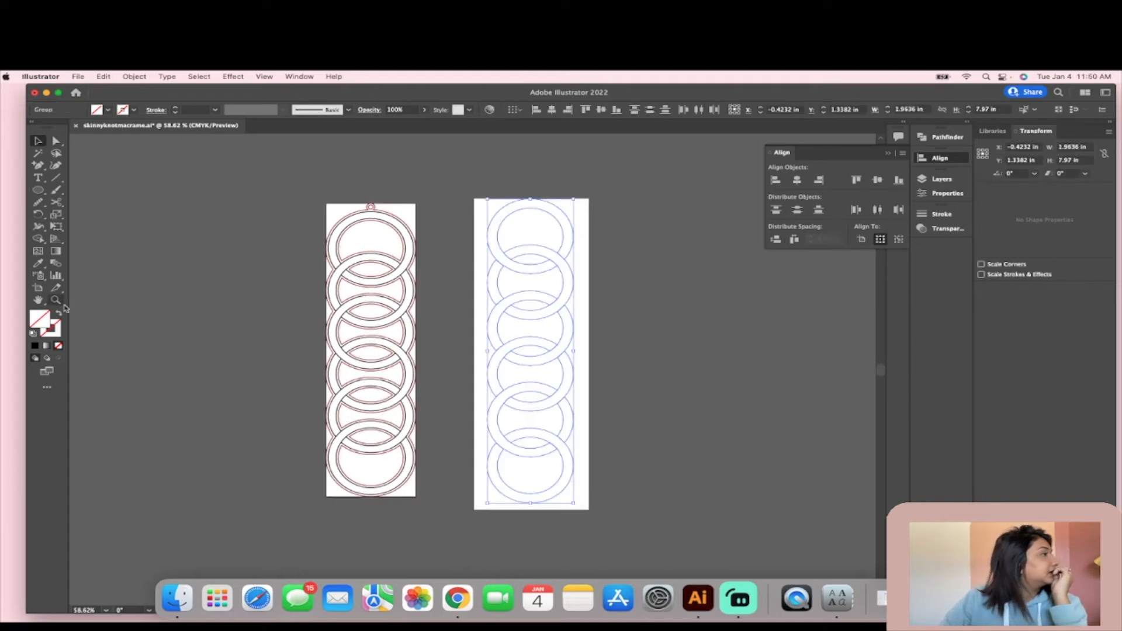
pyautogui.click(134, 110)
pyautogui.click(38, 126)
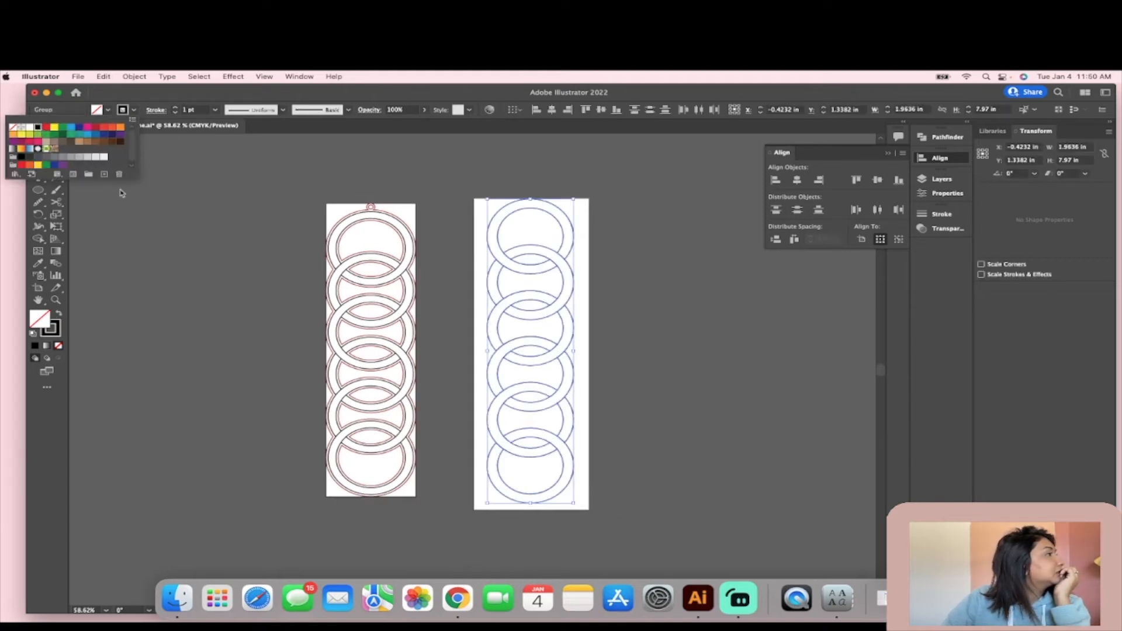
pyautogui.click(654, 447)
pyautogui.scroll(1, 669, 461)
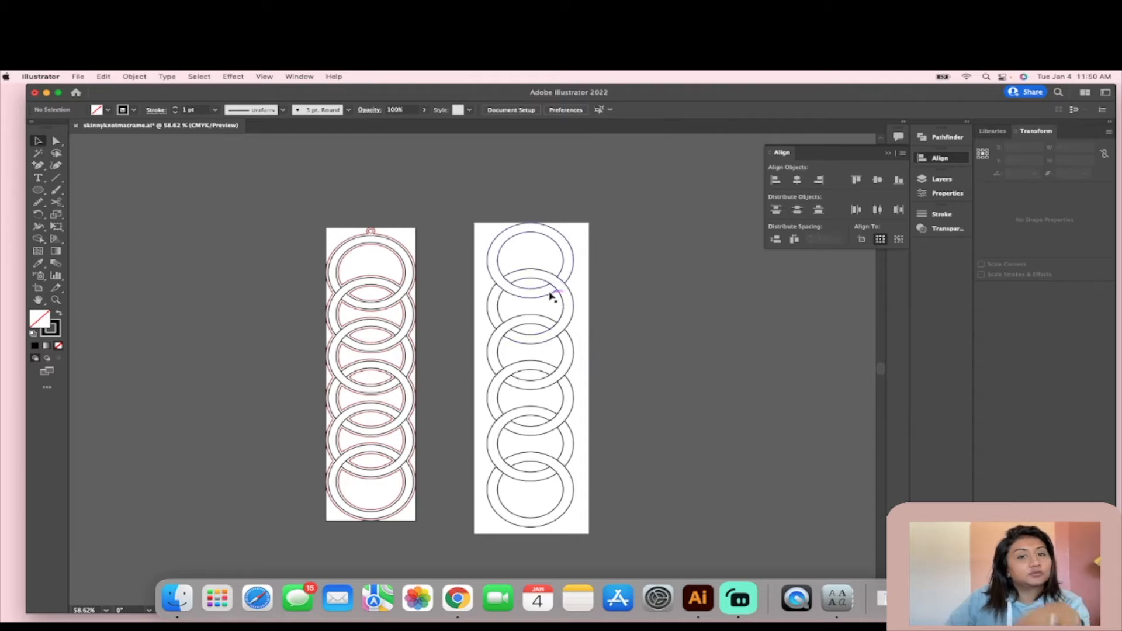
pyautogui.scroll(10, 556, 288)
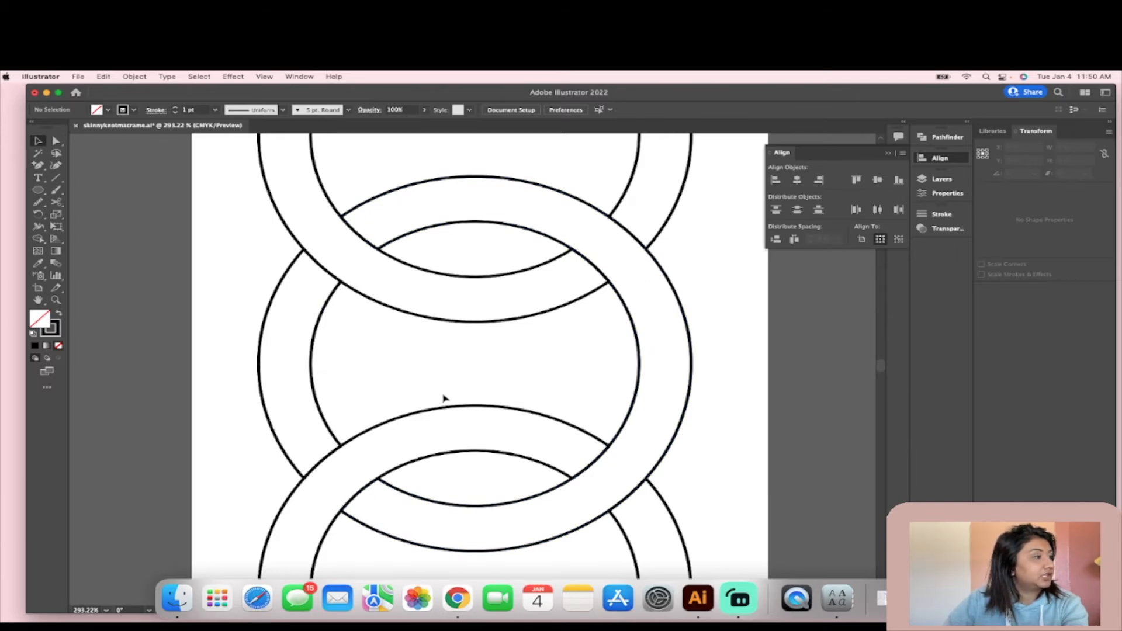
pyautogui.scroll(-6, 444, 400)
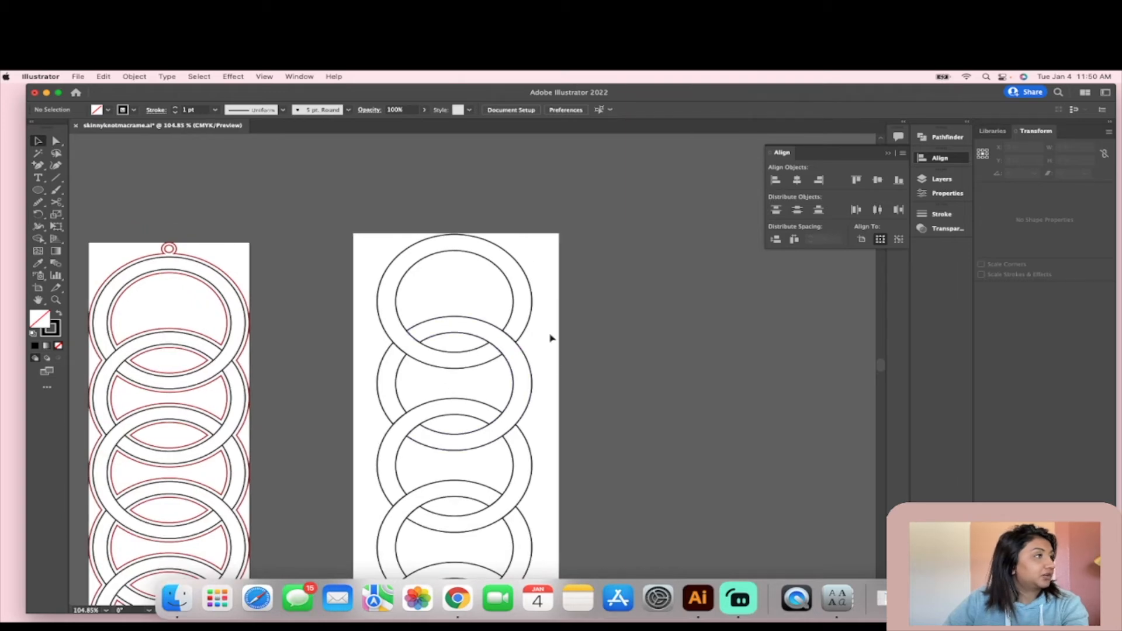
pyautogui.scroll(-5, 571, 305)
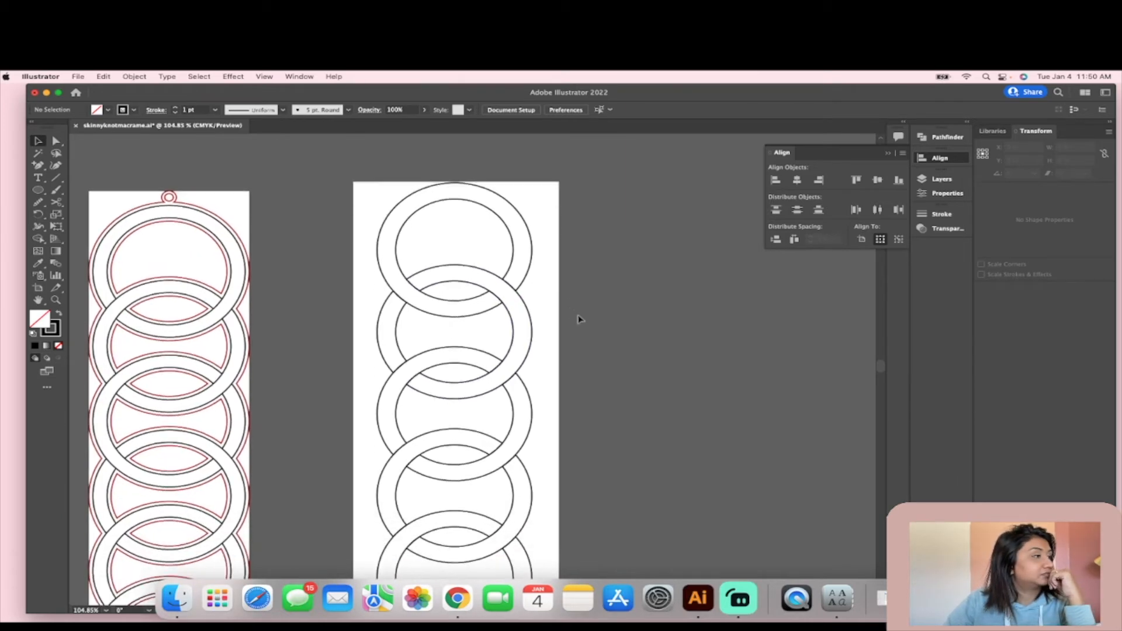
pyautogui.scroll(-1, 579, 318)
pyautogui.scroll(-5, 585, 324)
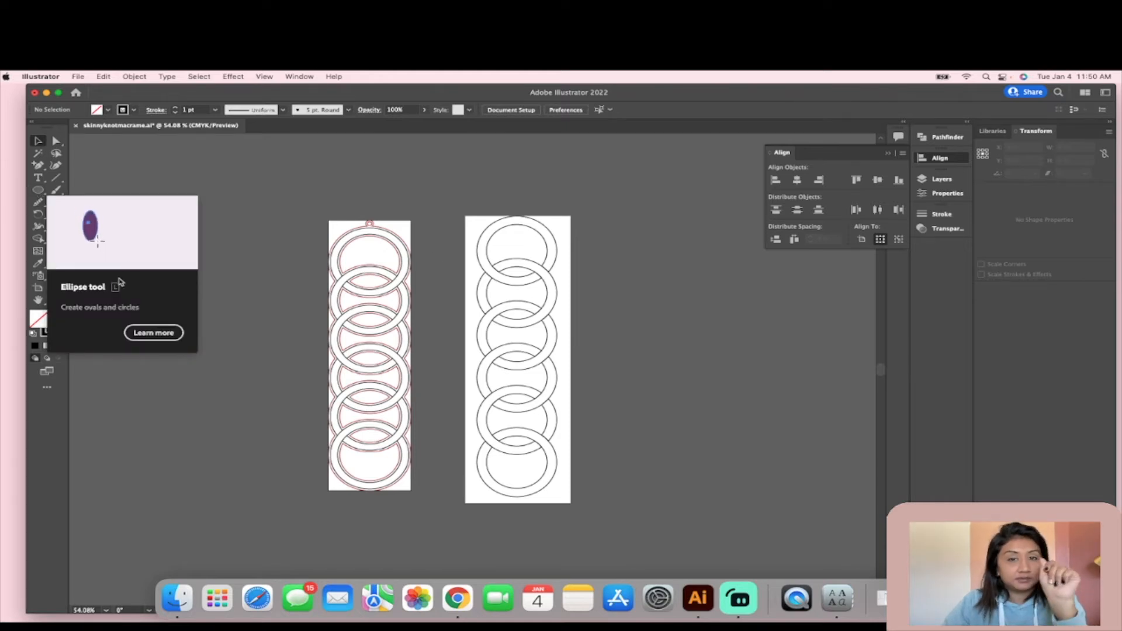
# Draw five overlapping circles on the empty canvas beside the left artboard, the leftmost about 1.43 in wide.
pyautogui.click(38, 190)
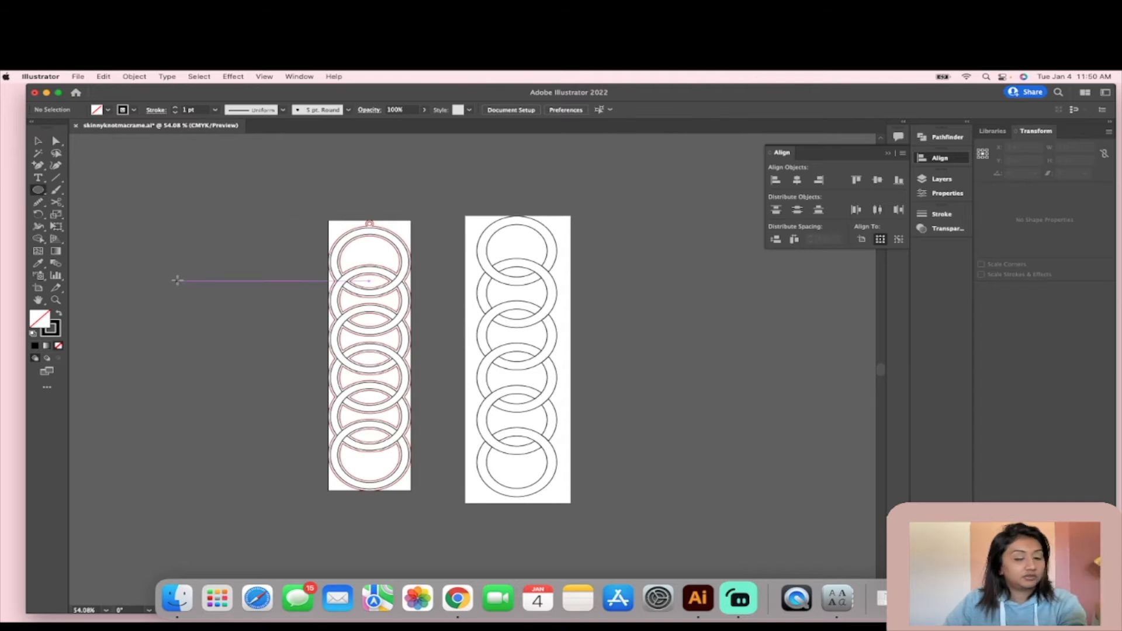
pyautogui.moveTo(180, 280)
pyautogui.mouseDown()
pyautogui.moveTo(252, 343)
pyautogui.moveTo(248, 368)
pyautogui.moveTo(272, 378)
pyautogui.mouseUp()
pyautogui.moveTo(163, 313); pyautogui.dragTo(223, 366)
pyautogui.moveTo(211, 281)
pyautogui.mouseDown()
pyautogui.moveTo(243, 301)
pyautogui.moveTo(178, 299)
pyautogui.moveTo(154, 328)
pyautogui.mouseUp()
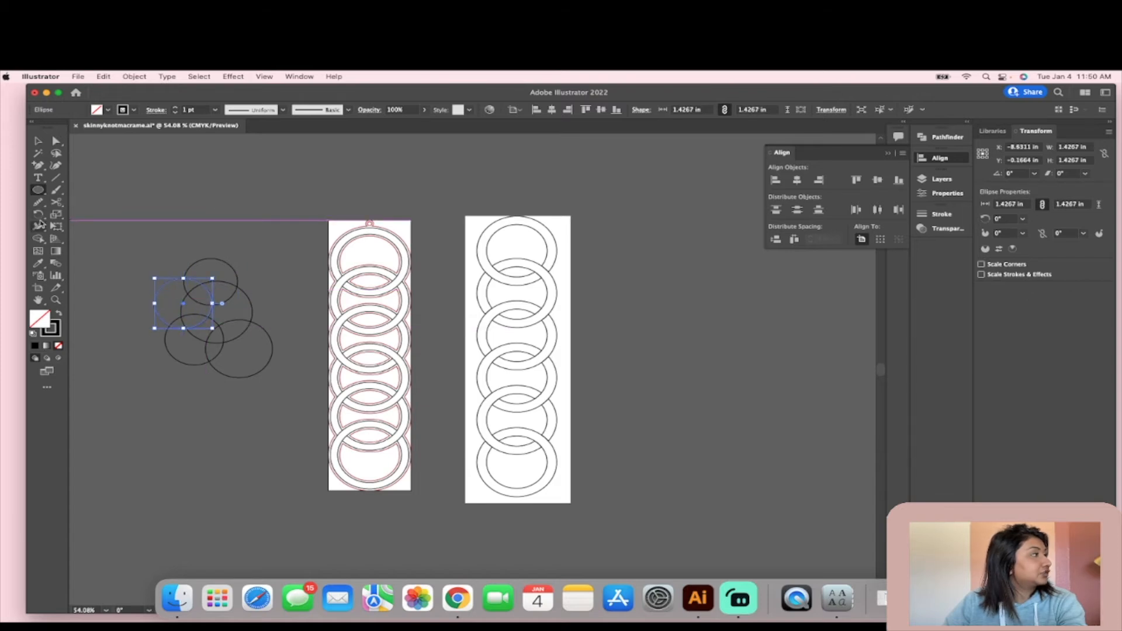
# Try to merge the overlapping circles with Shape Builder while only the leftmost circle is selected.
pyautogui.click(38, 238)
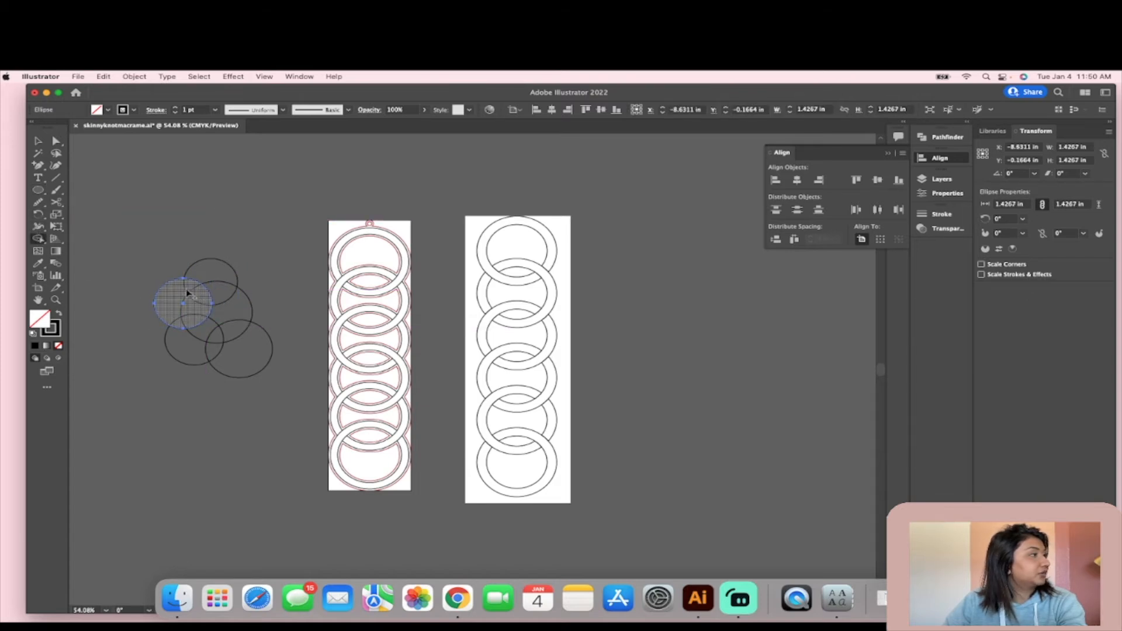
pyautogui.scroll(5, 202, 291)
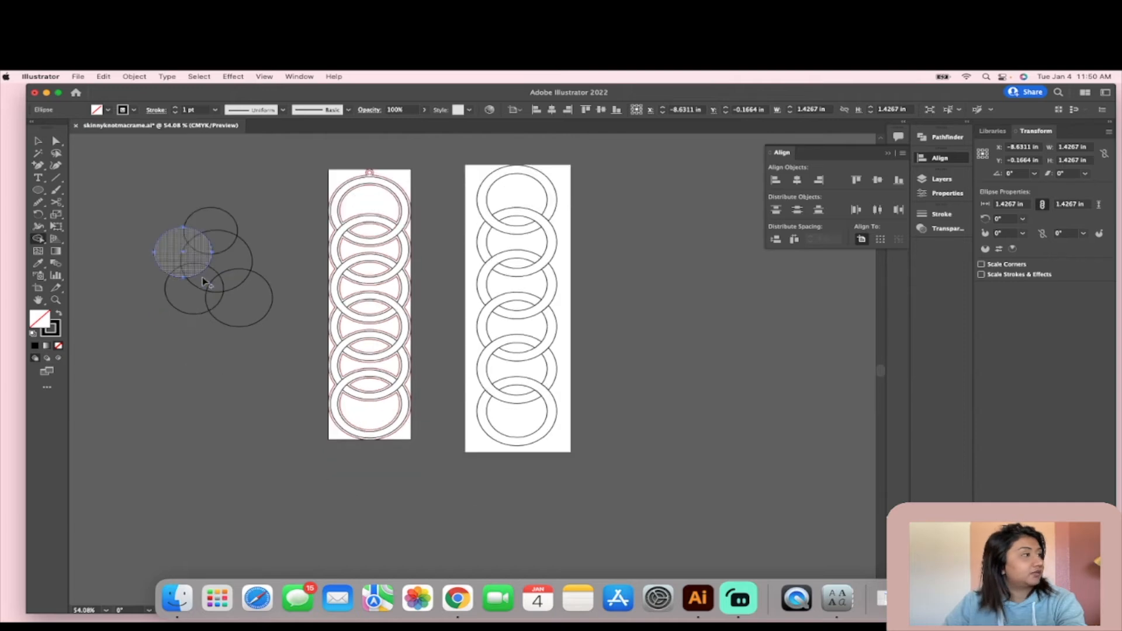
pyautogui.scroll(2, 201, 281)
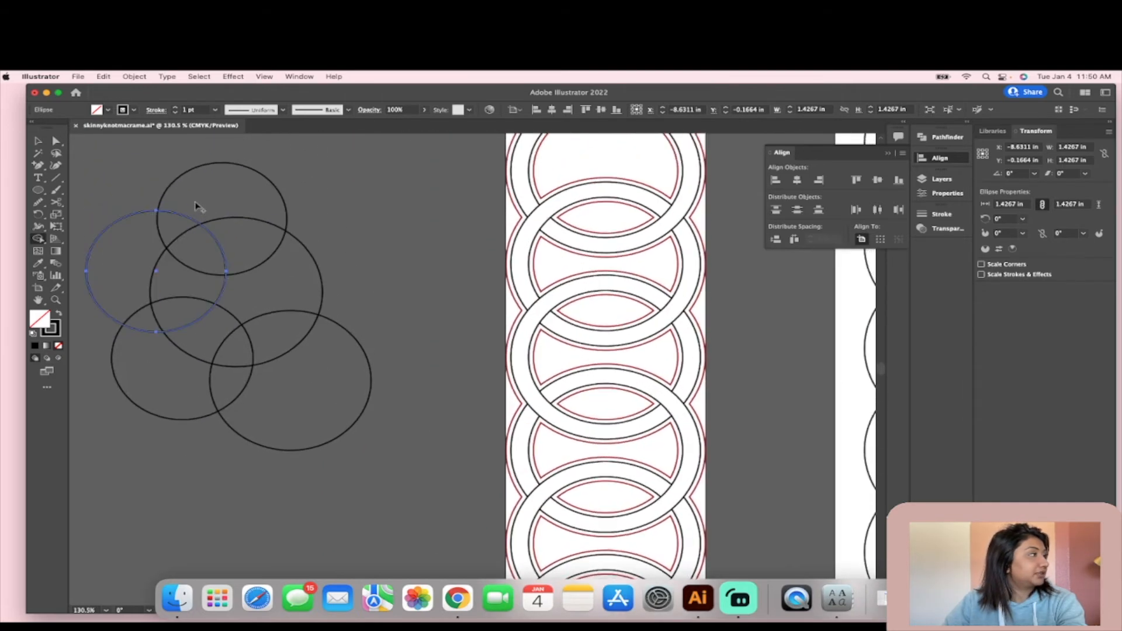
pyautogui.click(218, 258)
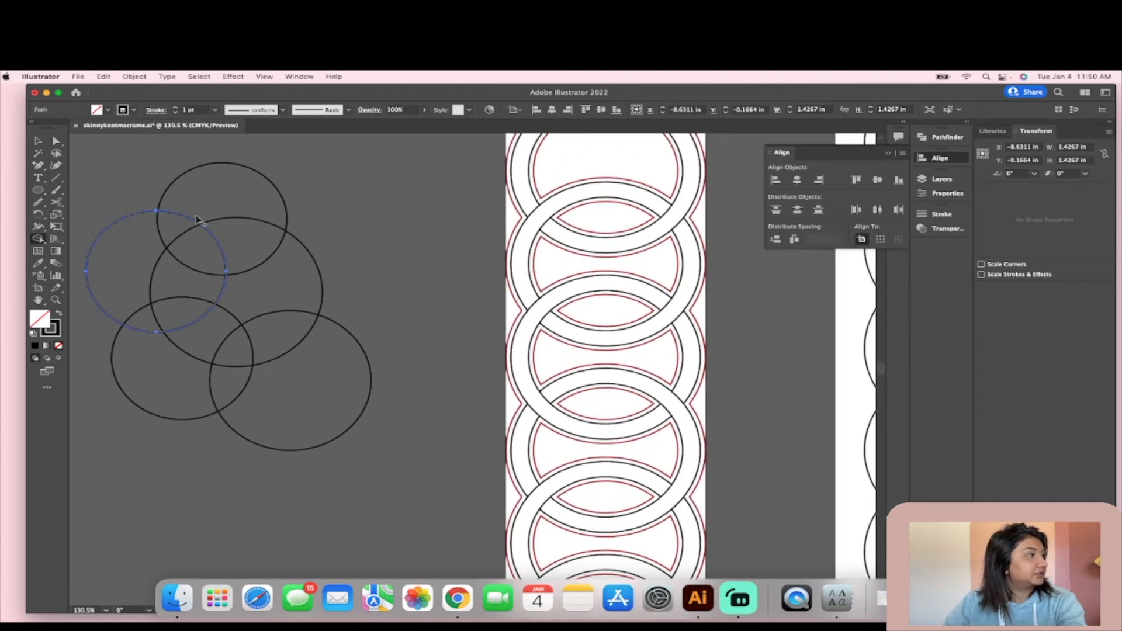
# Select all five practice circles and merge some of their overlapping regions with the Shape Builder tool.
pyautogui.click(37, 141)
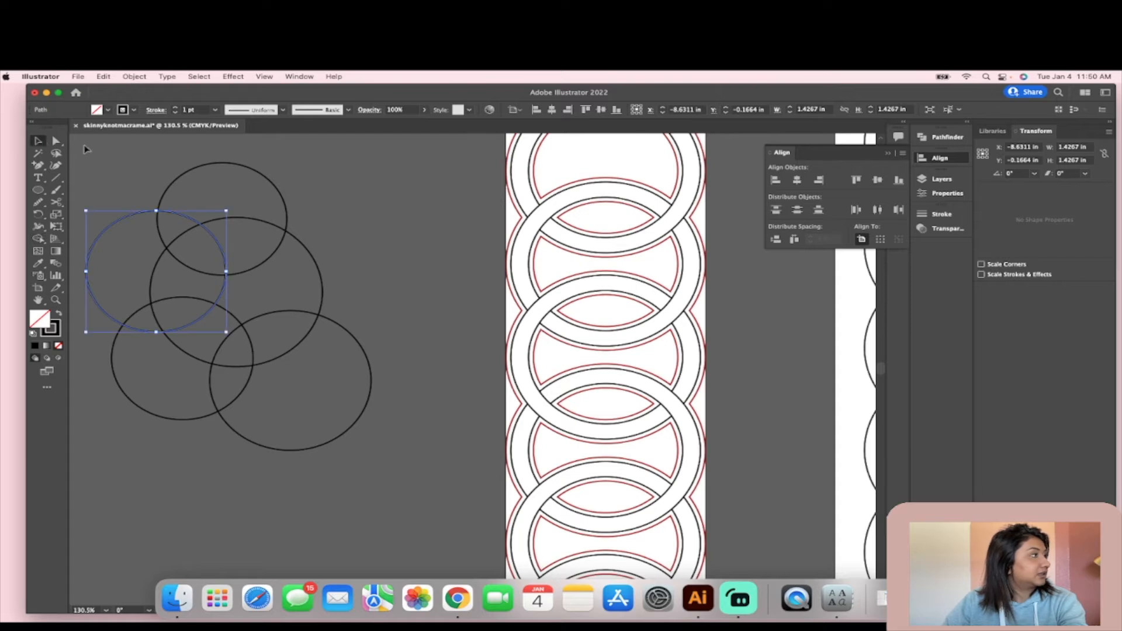
pyautogui.moveTo(79, 147); pyautogui.dragTo(354, 416)
pyautogui.click(38, 239)
pyautogui.moveTo(220, 263); pyautogui.dragTo(245, 280)
pyautogui.moveTo(269, 351); pyautogui.dragTo(297, 370)
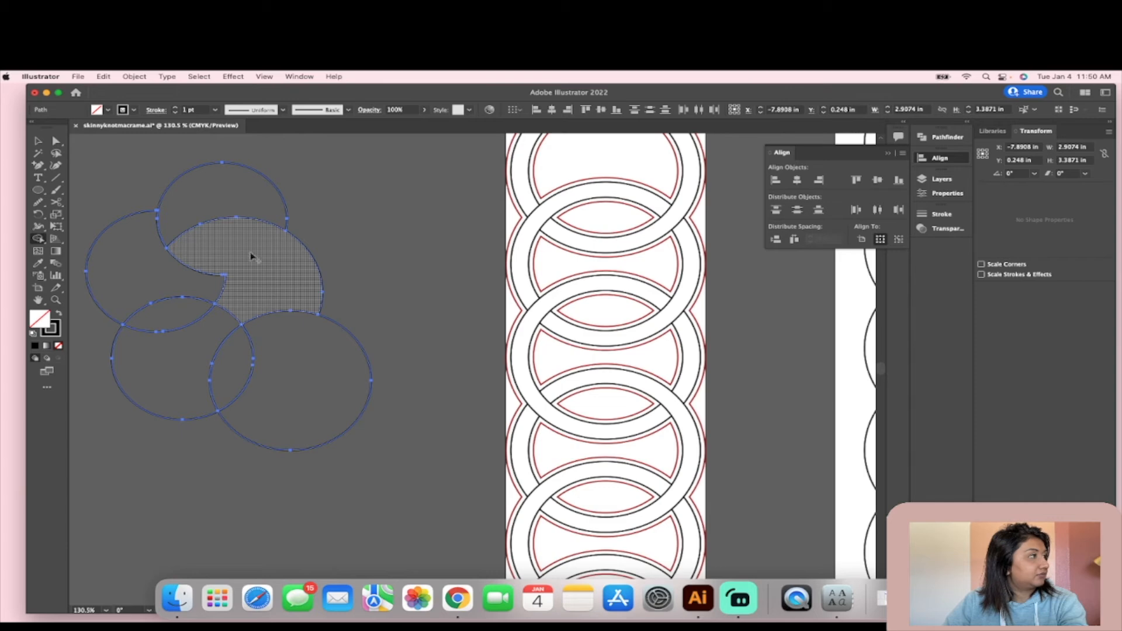
# Merge the upper, left, middle and lower-right circles into one silhouette, and join the lower-left circle's regions into a whole circle.
pyautogui.scroll(3, 333, 421)
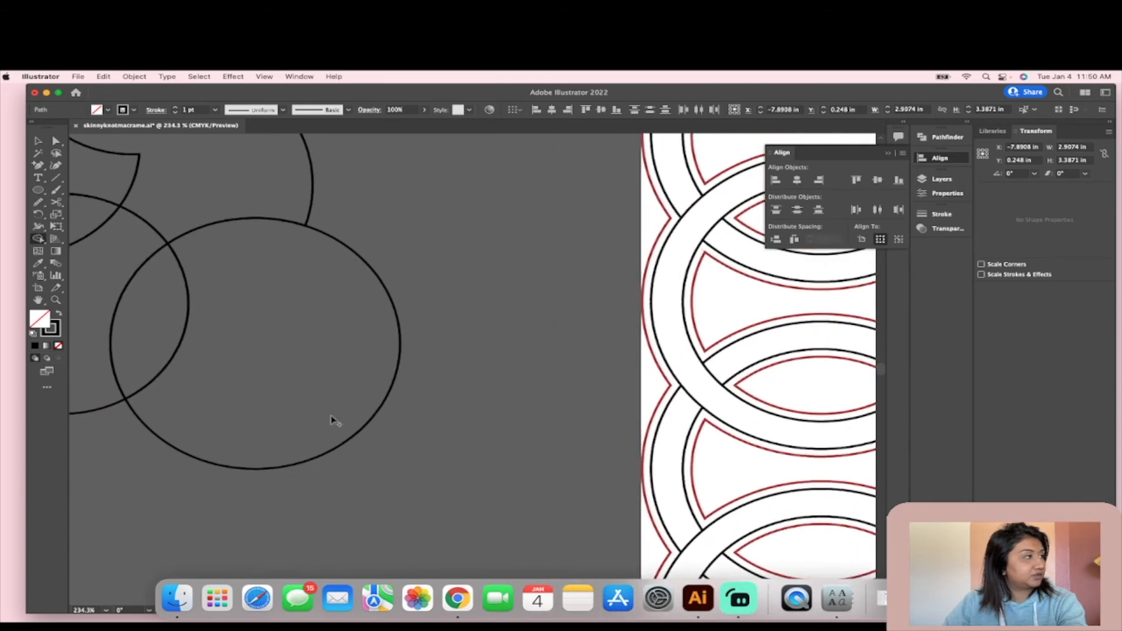
pyautogui.scroll(-3, 257, 275)
pyautogui.moveTo(257, 275); pyautogui.dragTo(317, 374)
pyautogui.moveTo(213, 310); pyautogui.dragTo(258, 305)
pyautogui.moveTo(213, 218); pyautogui.dragTo(255, 254)
pyautogui.moveTo(185, 329)
pyautogui.mouseDown()
pyautogui.moveTo(215, 365)
pyautogui.moveTo(201, 380)
pyautogui.mouseUp()
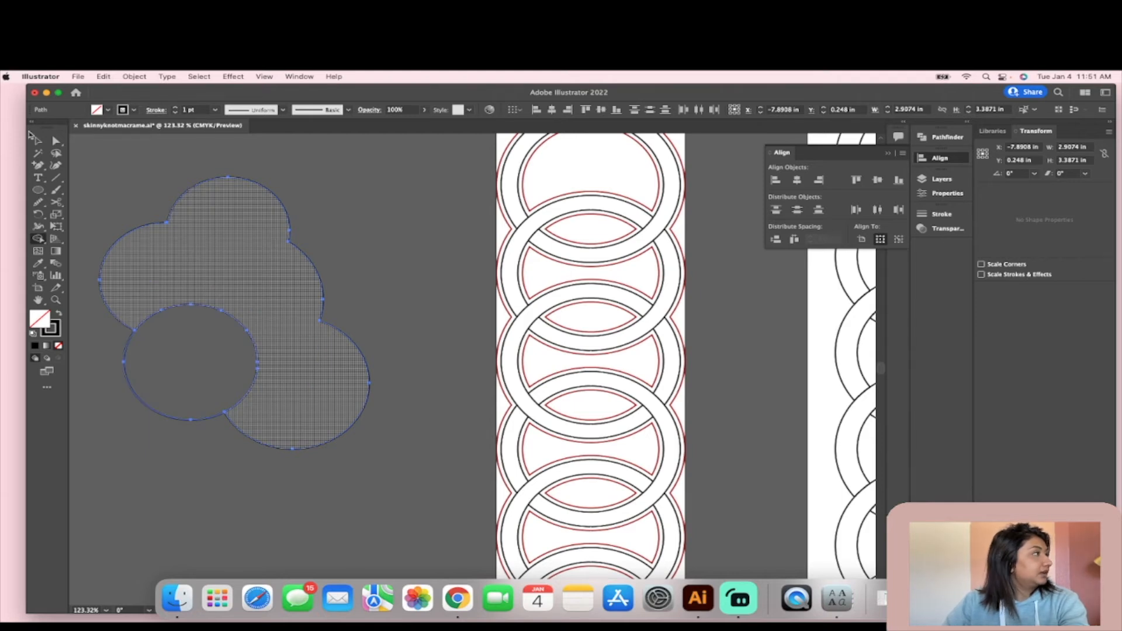
pyautogui.click(38, 140)
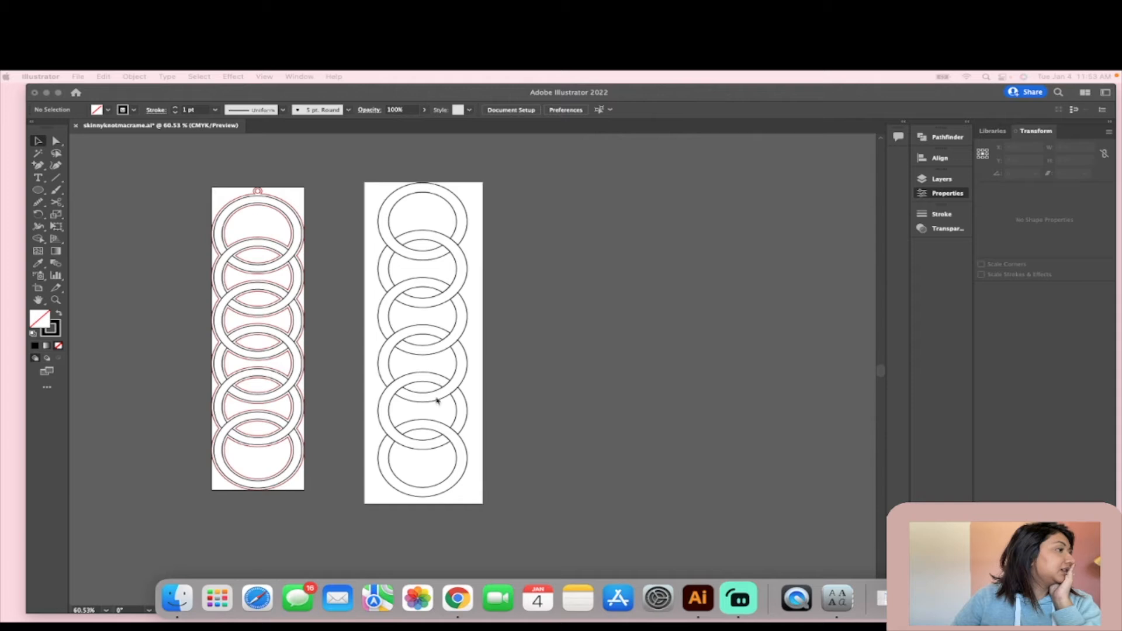
# Convert the grouped ring chain on the right artboard into a single compound path.
pyautogui.click(370, 173)
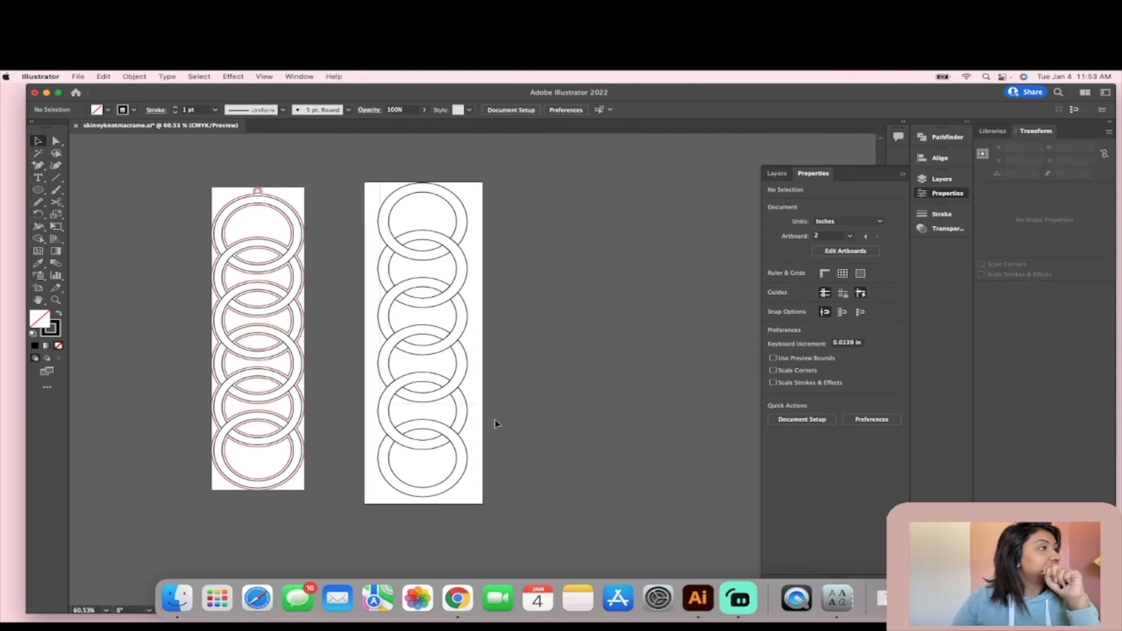
pyautogui.click(455, 467)
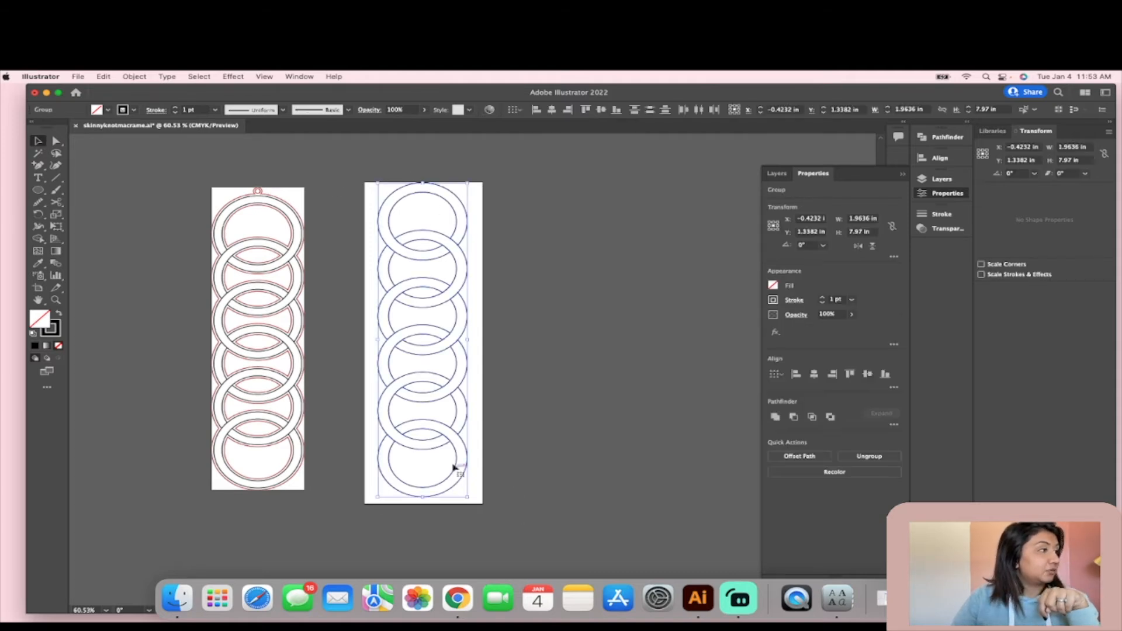
pyautogui.click(311, 259)
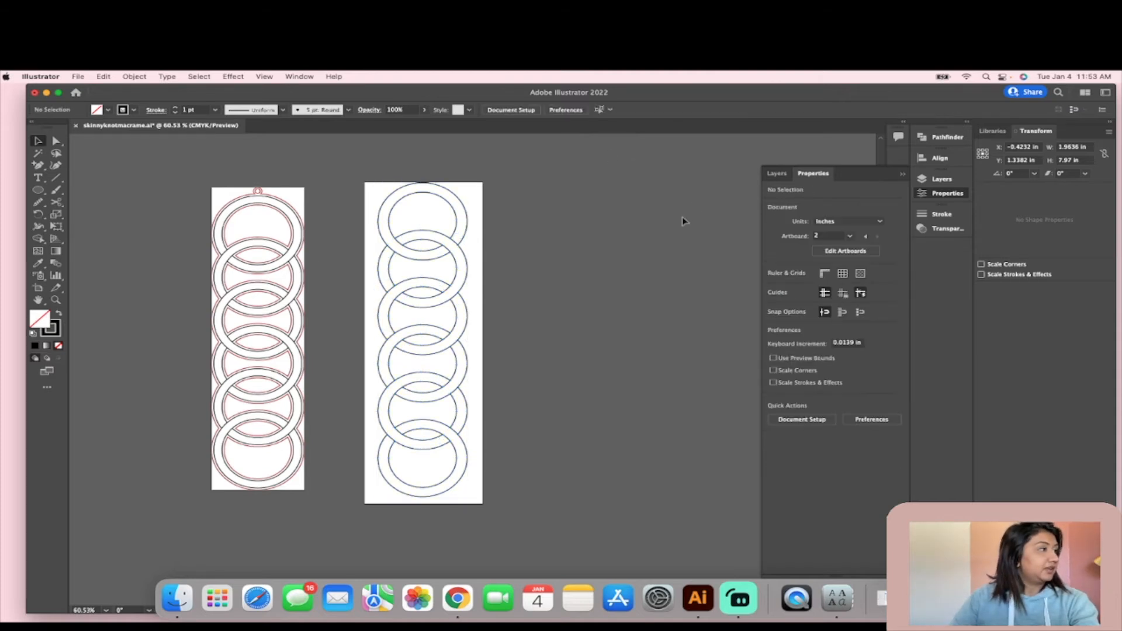
pyautogui.click(134, 76)
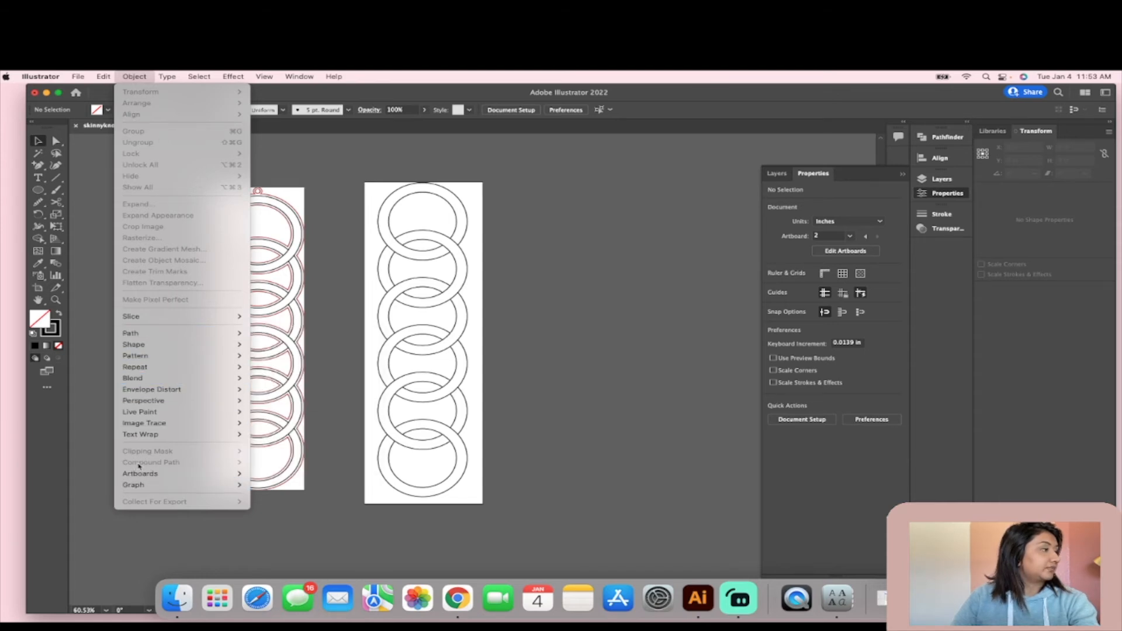
pyautogui.click(595, 422)
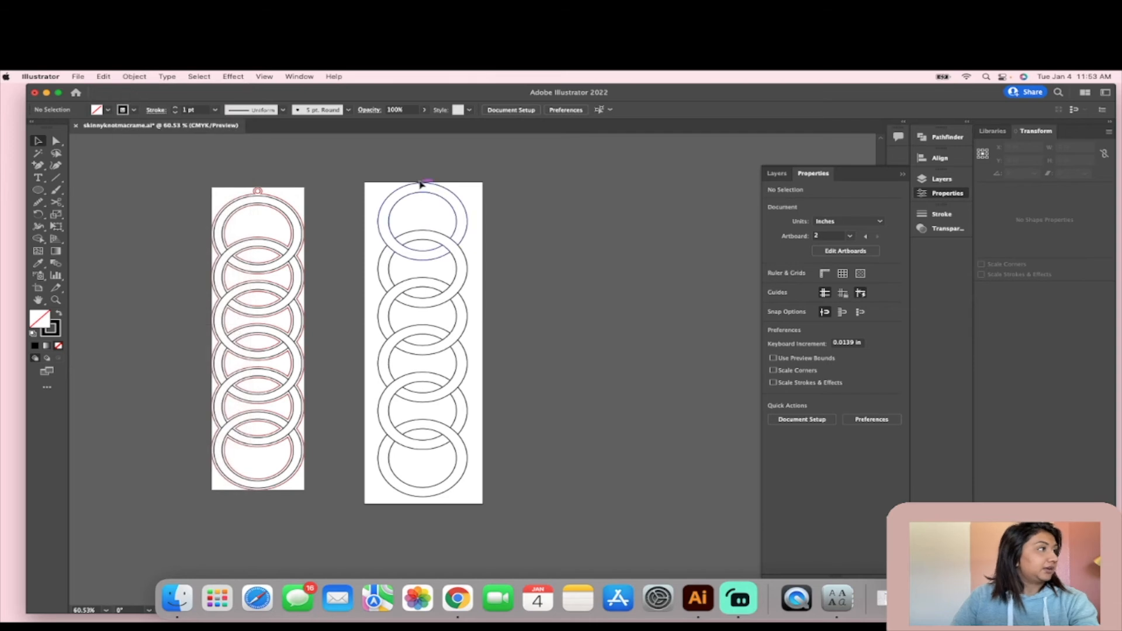
# Offset the ring chain's compound path by 0.089 in with round joins and a miter limit of 4.
pyautogui.click(421, 185)
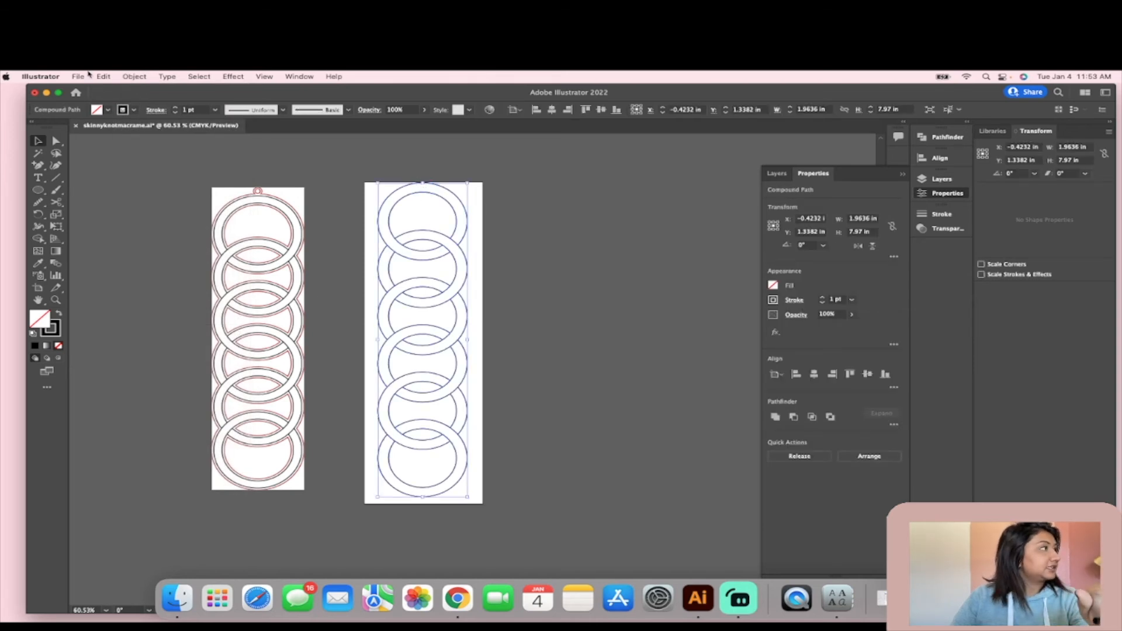
pyautogui.click(101, 76)
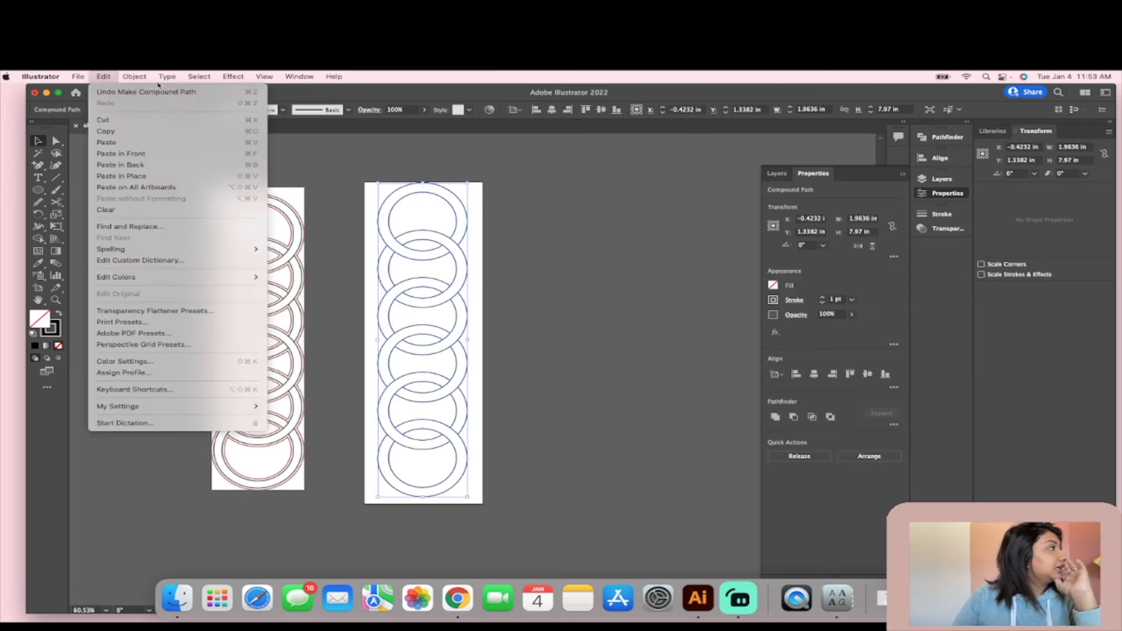
pyautogui.moveTo(135, 77)
pyautogui.moveTo(187, 333)
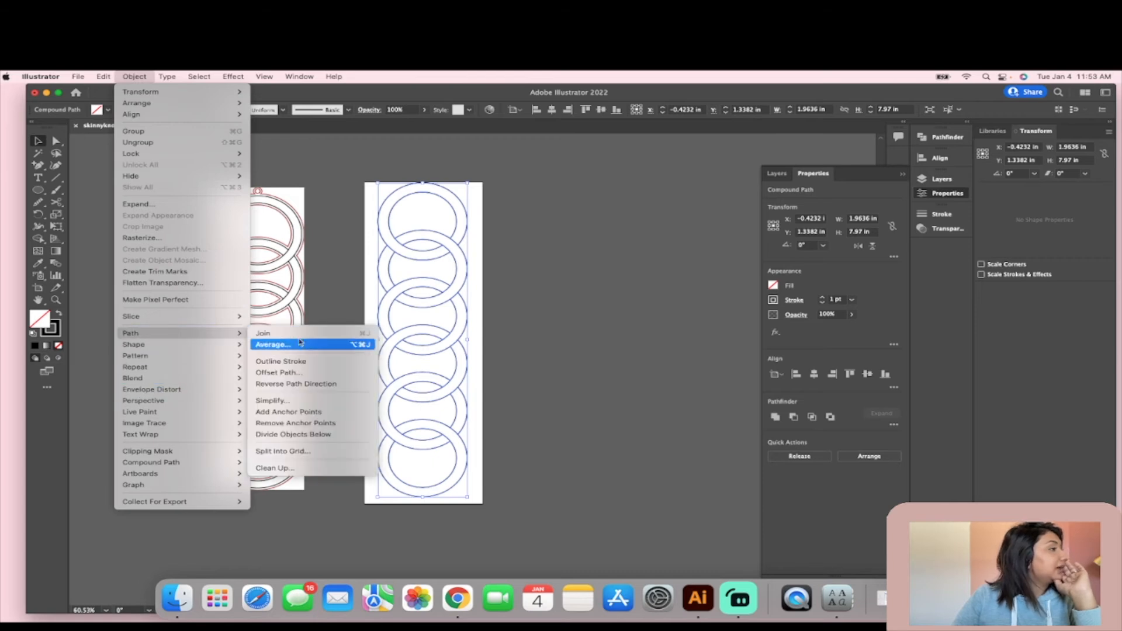
pyautogui.click(324, 372)
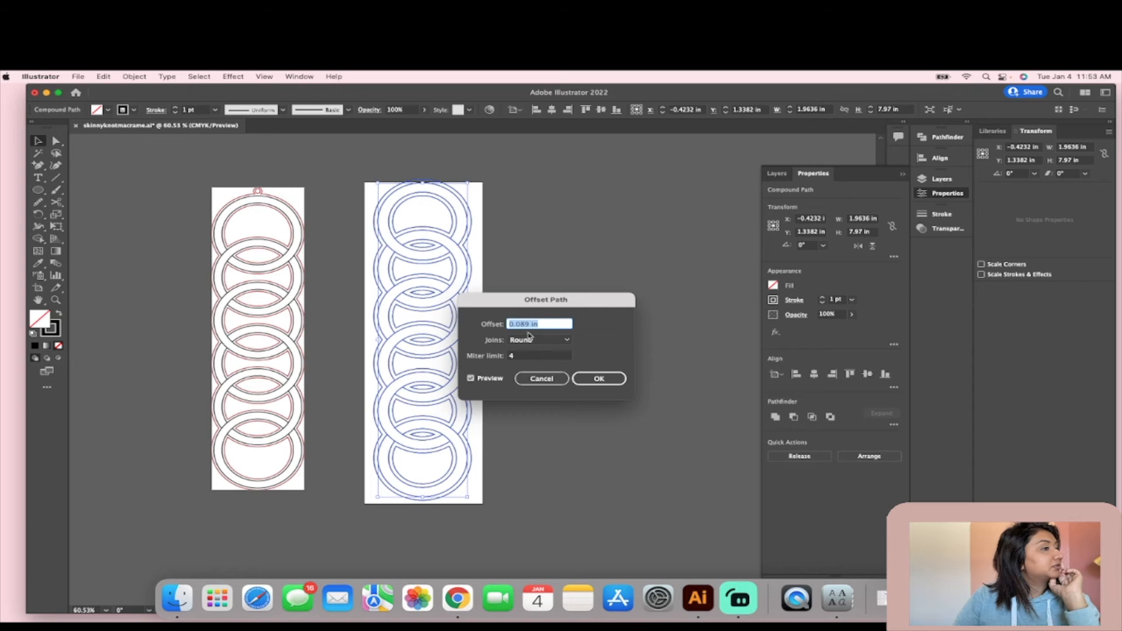
pyautogui.click(595, 380)
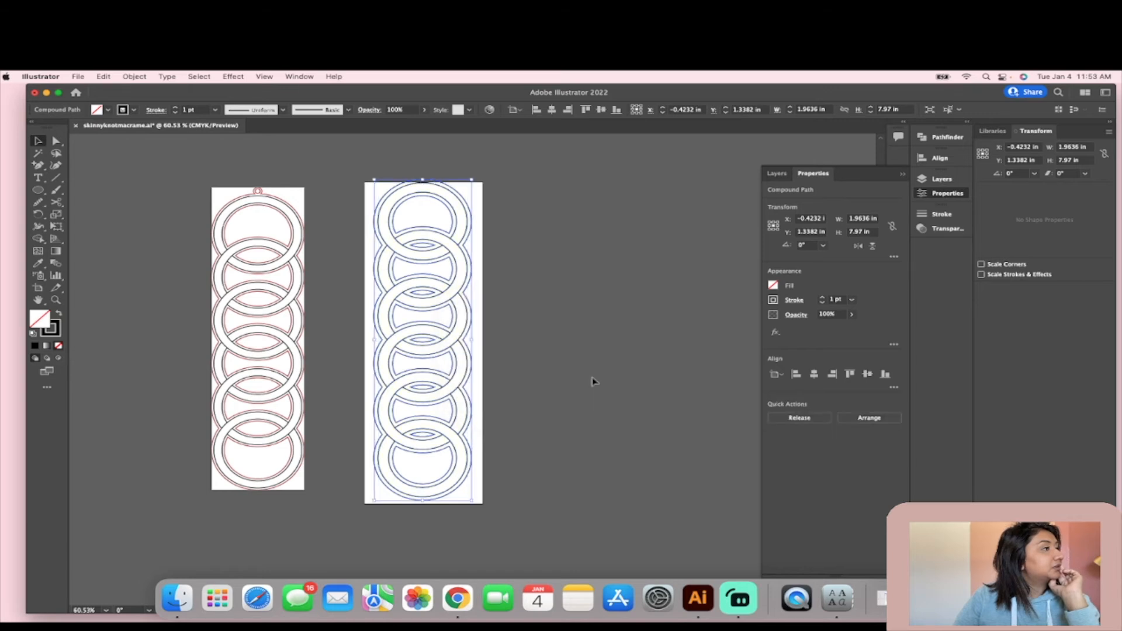
# Set the stroke of the new offset outline to red.
pyautogui.click(136, 110)
pyautogui.click(94, 129)
pyautogui.click(156, 142)
pyautogui.click(562, 244)
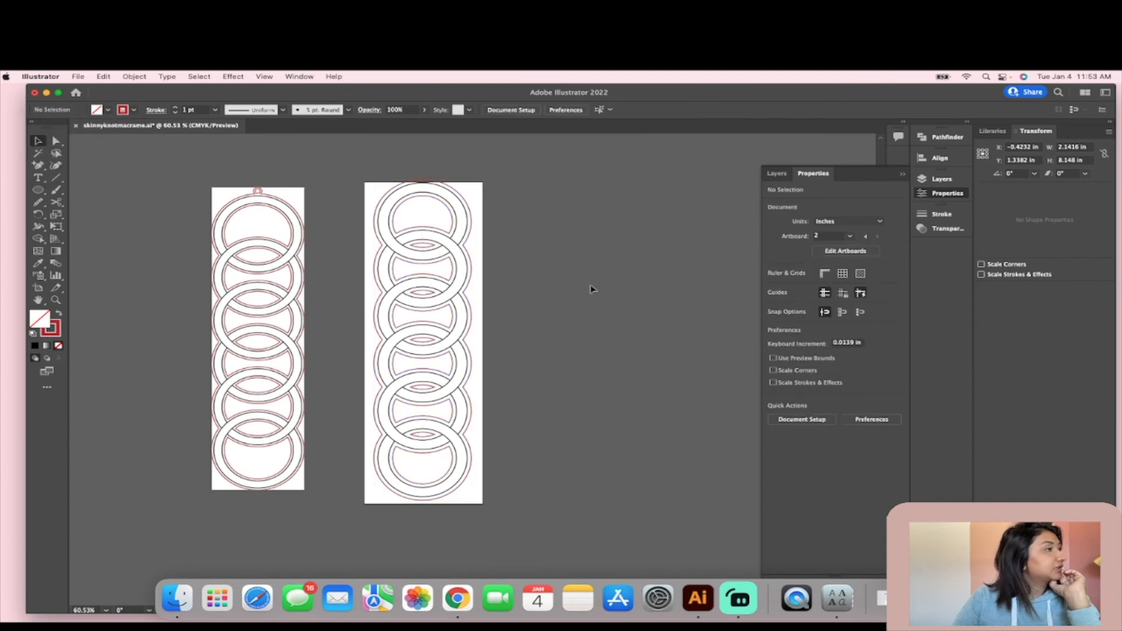
# Draw a circle about 0.21 in wide centred on the top edge of the right chain's red outline.
pyautogui.scroll(1, 529, 433)
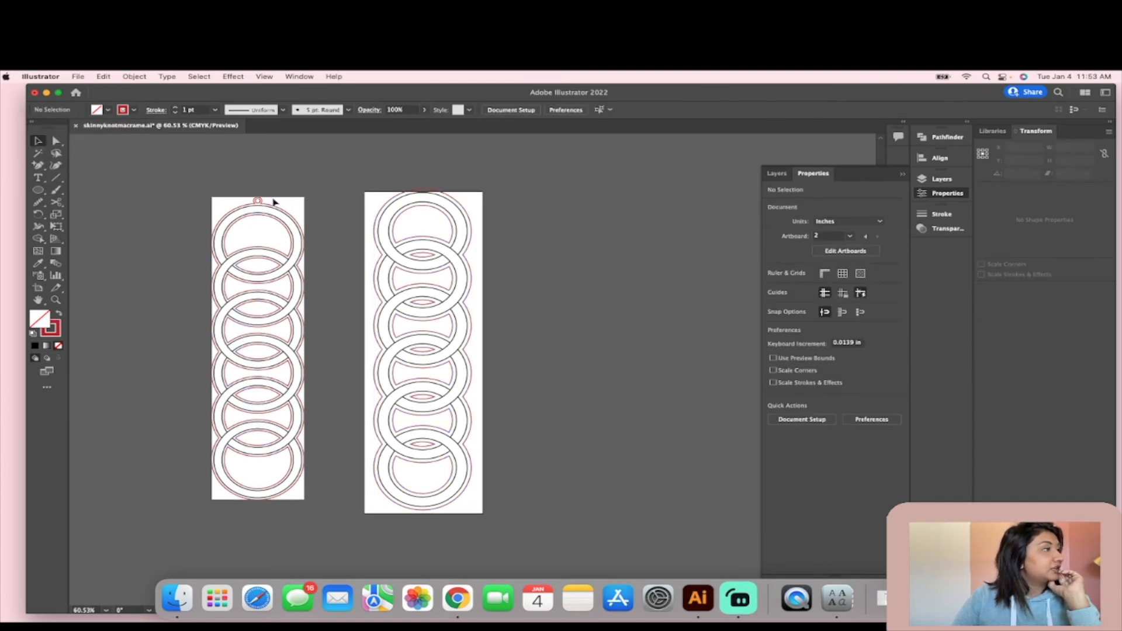
pyautogui.scroll(1, 351, 219)
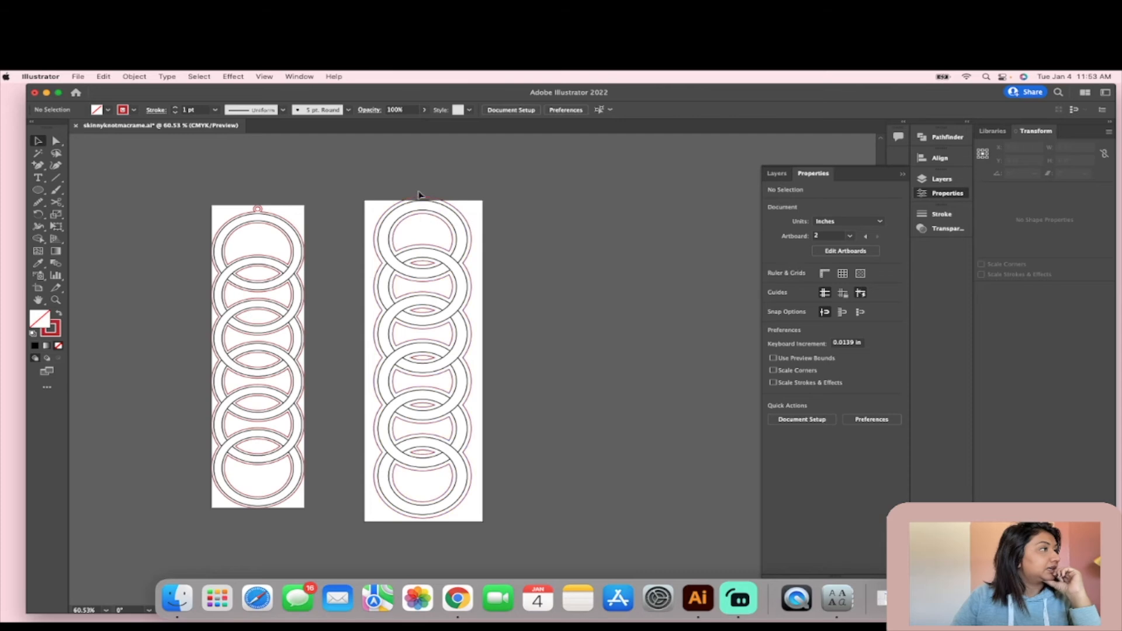
pyautogui.press('l')
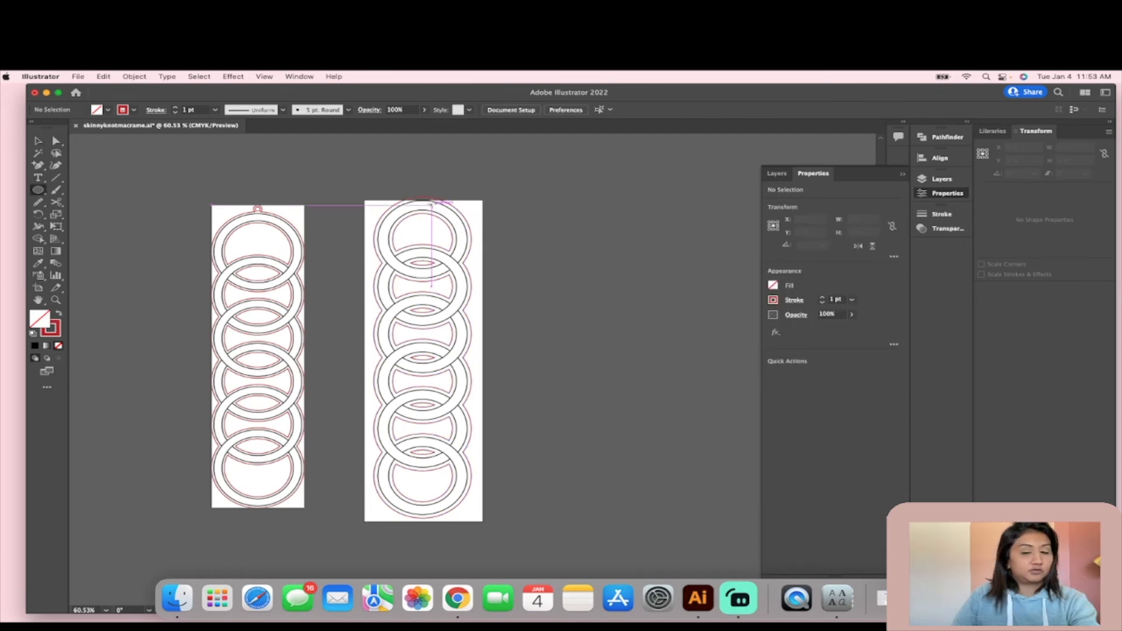
pyautogui.scroll(3, 432, 205)
pyautogui.scroll(2, 432, 204)
pyautogui.moveTo(405, 176)
pyautogui.mouseDown()
pyautogui.moveTo(427, 194)
pyautogui.moveTo(413, 183)
pyautogui.mouseUp()
pyautogui.press('v')
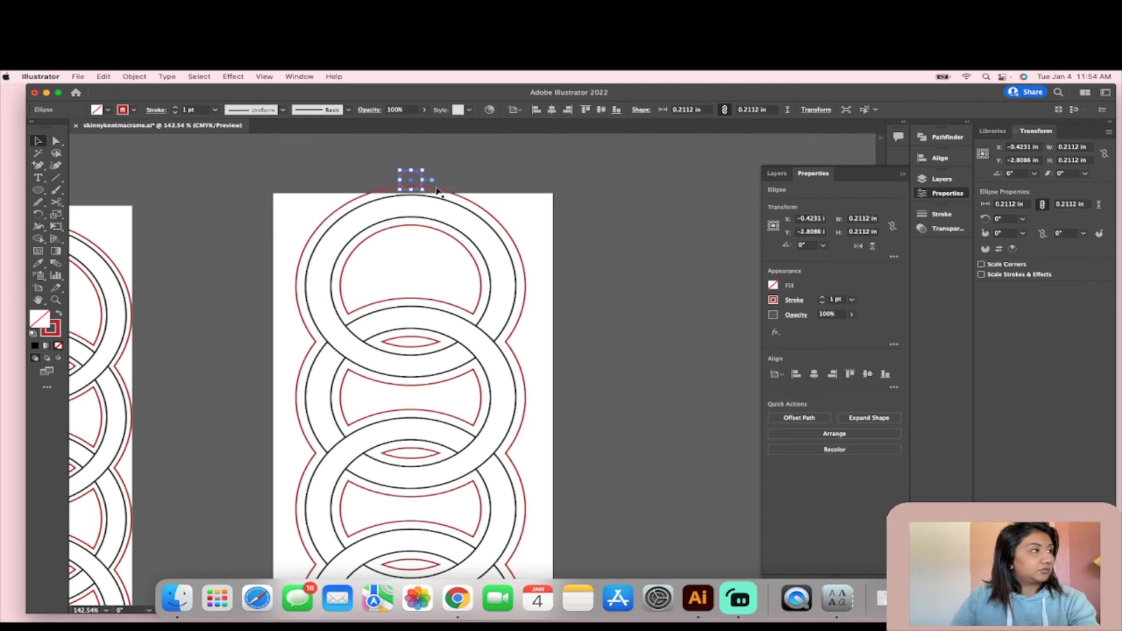
# Add a concentric circle about 0.12 in wide inside the small top circle and combine both into a compound path.
pyautogui.moveTo(415, 183); pyautogui.dragTo(472, 367)
pyautogui.moveTo(420, 205); pyautogui.dragTo(407, 179)
pyautogui.scroll(3, 412, 179)
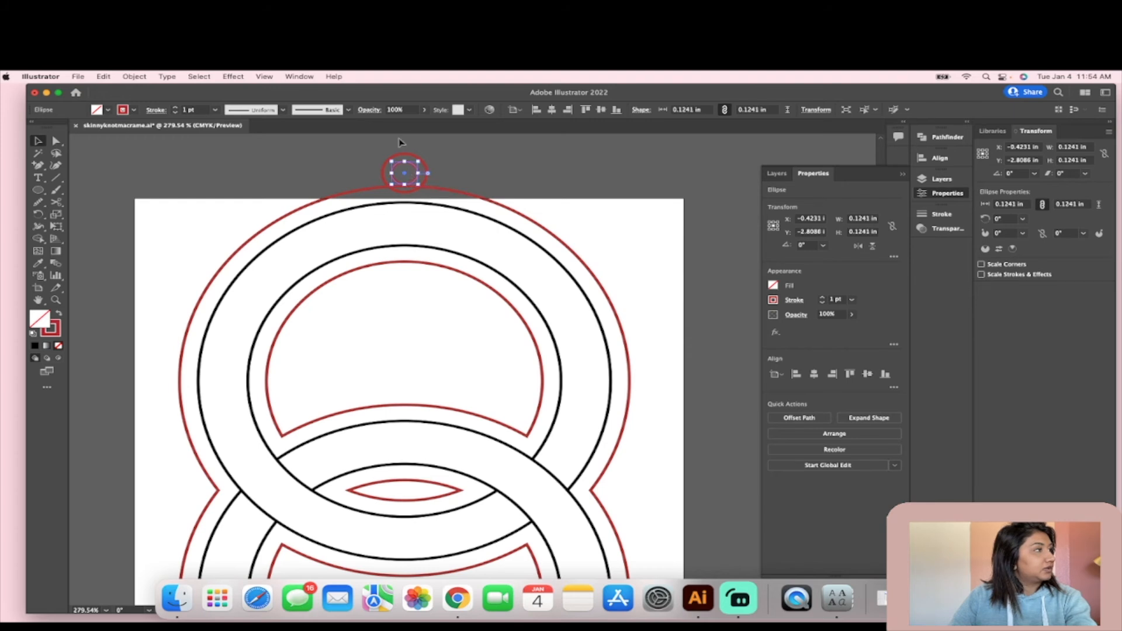
pyautogui.keyDown('shift'); pyautogui.click(422, 178); pyautogui.keyUp('shift')
pyautogui.click(794, 417)
# Unite the small hanging loop with the red offset outline of the ring chain.
pyautogui.click(368, 171)
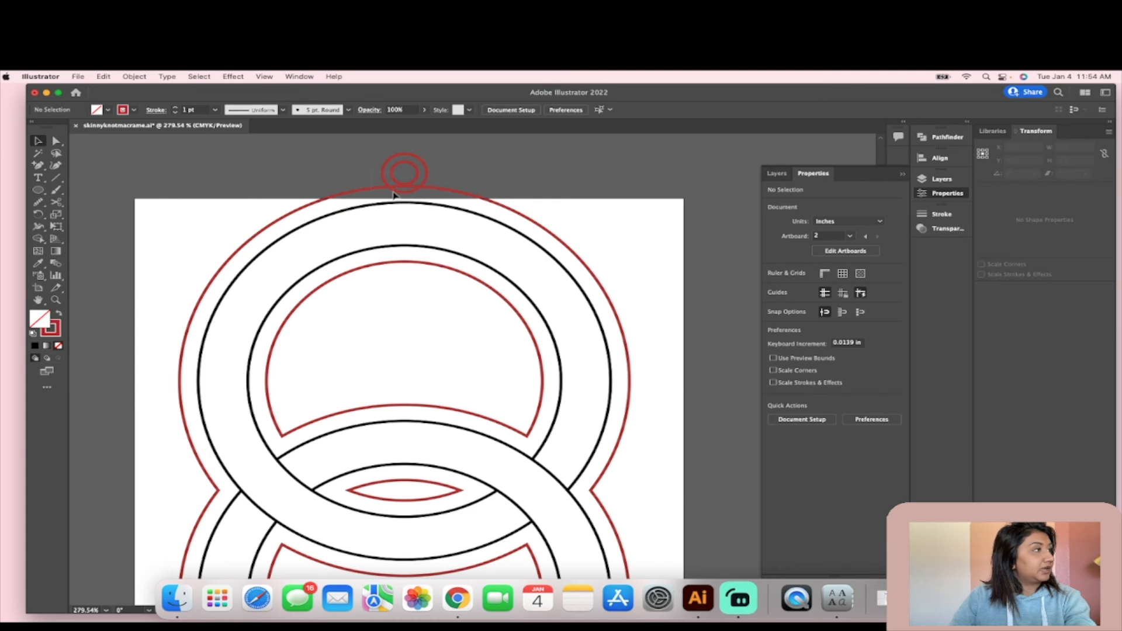
pyautogui.click(393, 192)
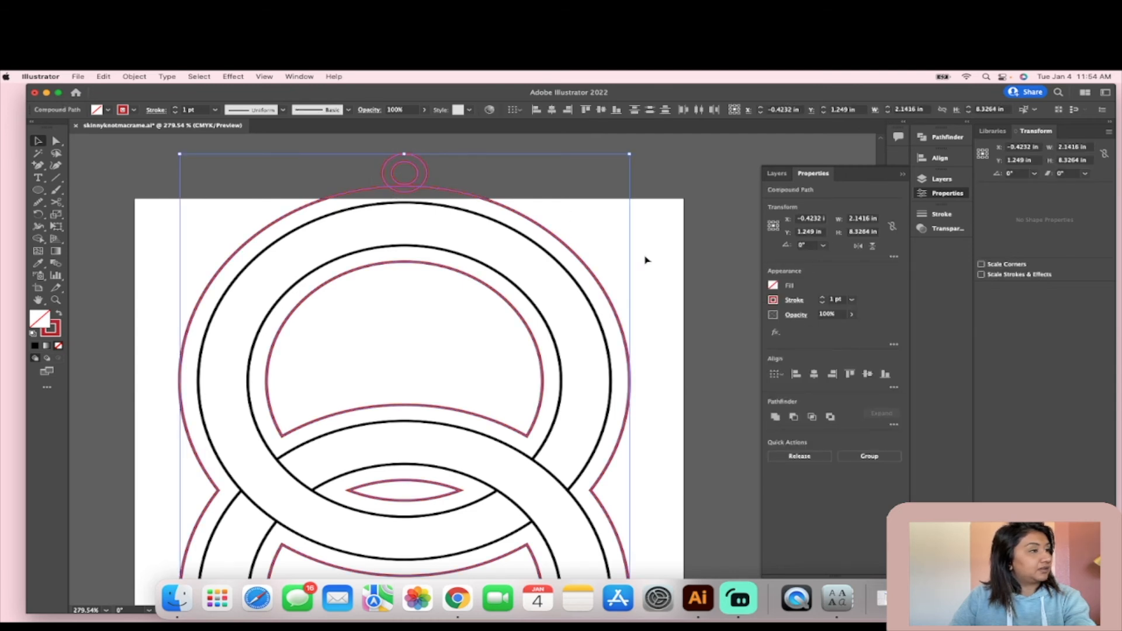
pyautogui.click(776, 416)
pyautogui.click(683, 251)
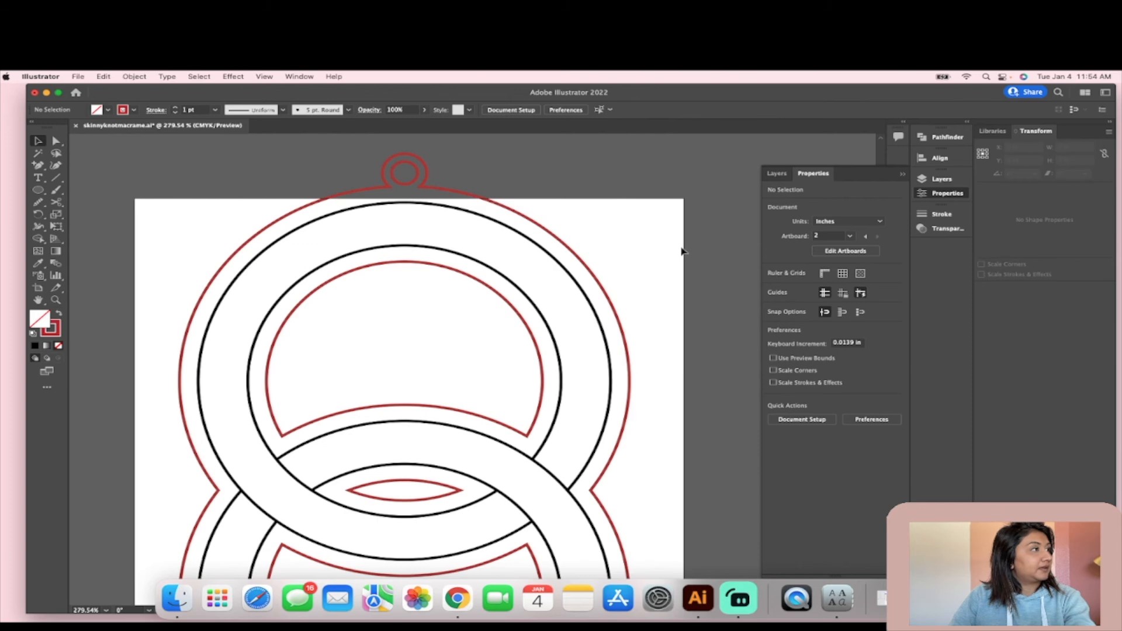
# Extend the right artboard upward with the Artboard tool so that it contains the hanging loop.
pyautogui.press('super+alt+0')
pyautogui.scroll(-5, 673, 254)
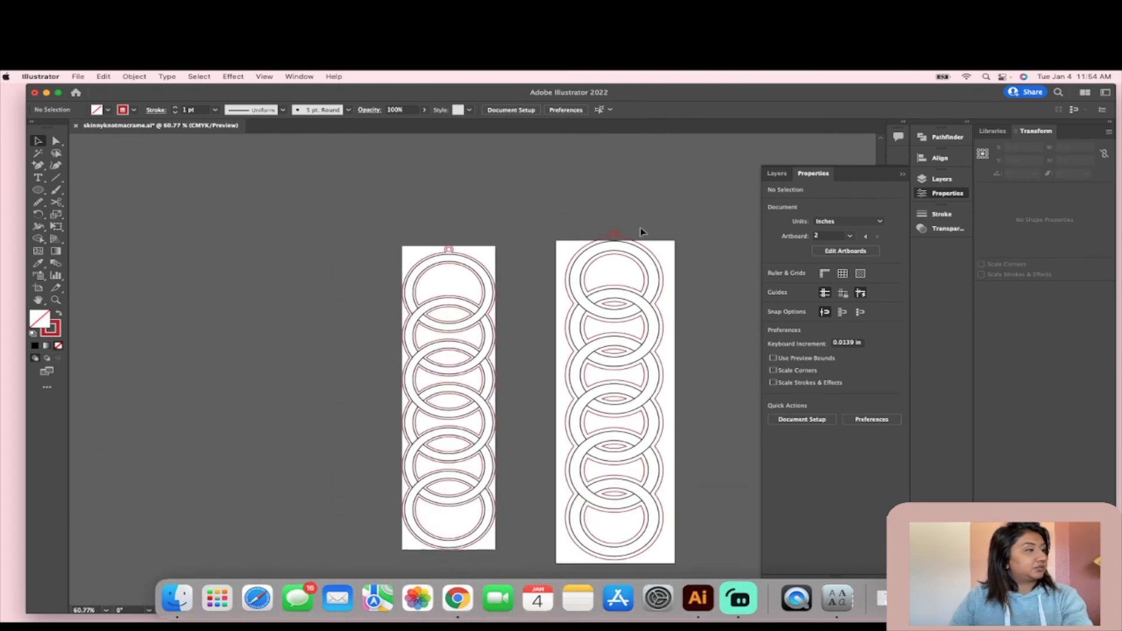
pyautogui.click(37, 287)
pyautogui.moveTo(616, 241); pyautogui.dragTo(616, 224)
pyautogui.click(682, 296)
pyautogui.scroll(-3, 682, 296)
pyautogui.hscroll(2, 681, 296)
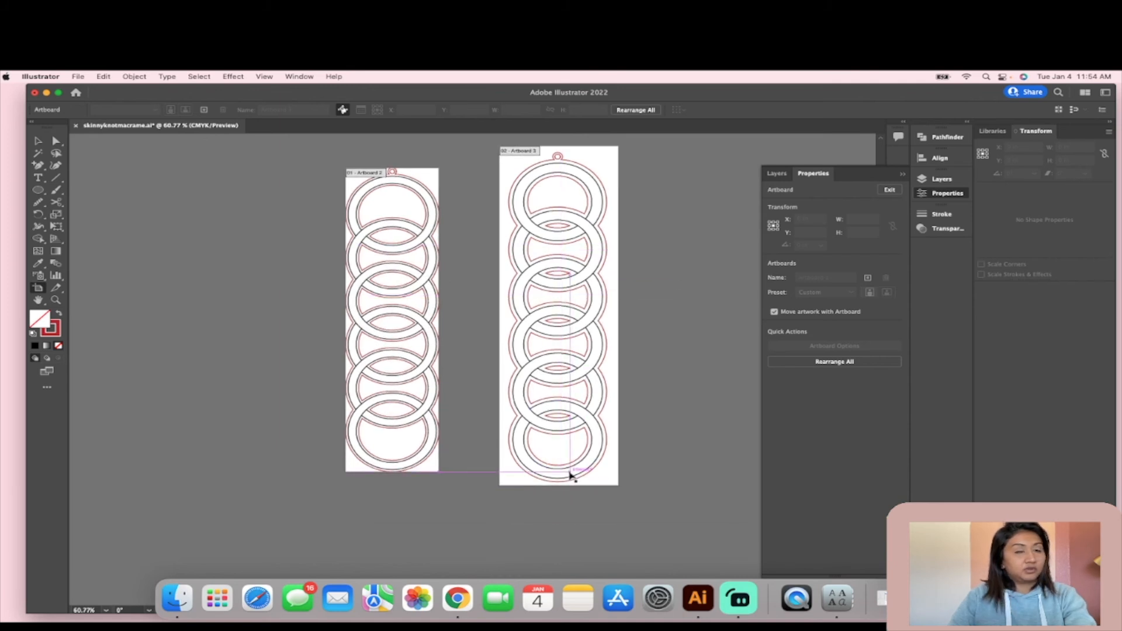
pyautogui.scroll(1, 577, 424)
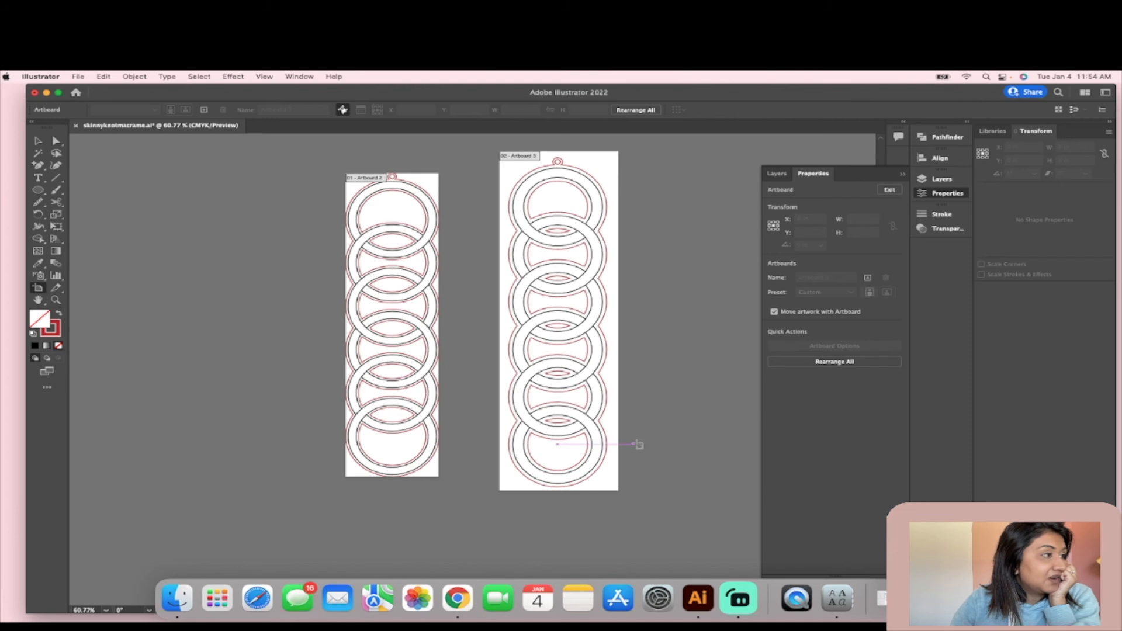
pyautogui.scroll(1, 644, 447)
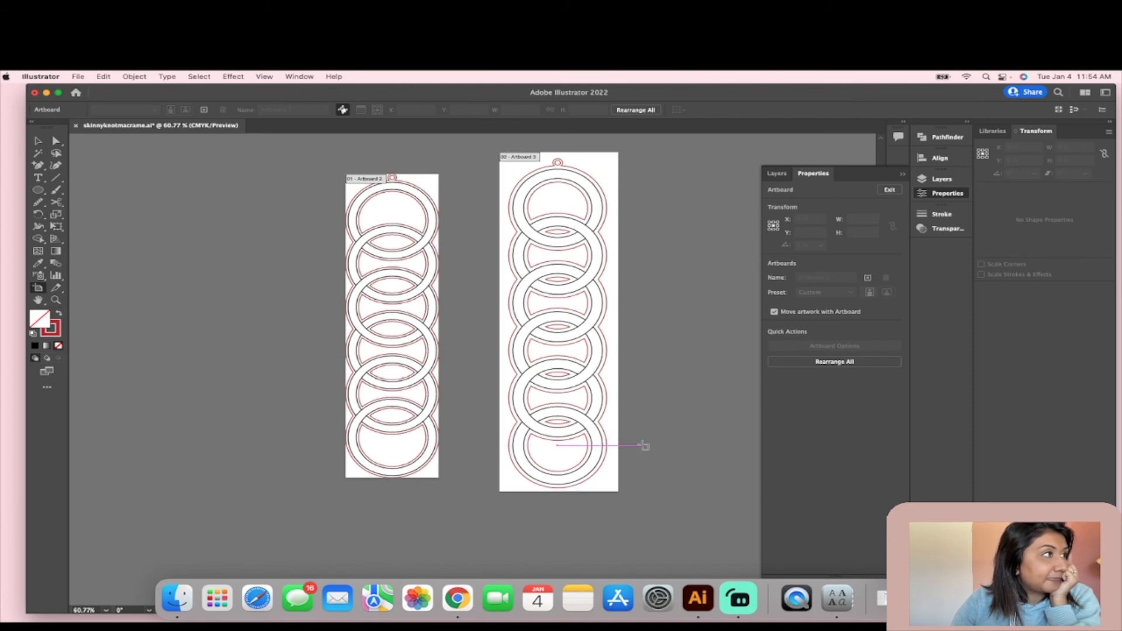